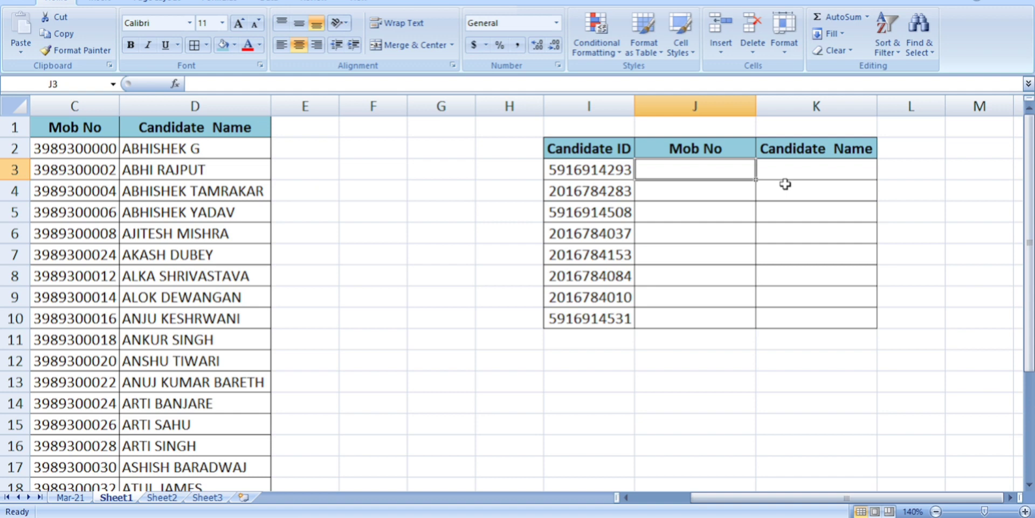
# Step: Widen the Mob No and Candidate Name columns, J and K, of the lookup table slightly
pyautogui.moveTo(756, 106)
pyautogui.mouseDown()
pyautogui.moveTo(780, 111)
pyautogui.moveTo(771, 108)
pyautogui.mouseUp()
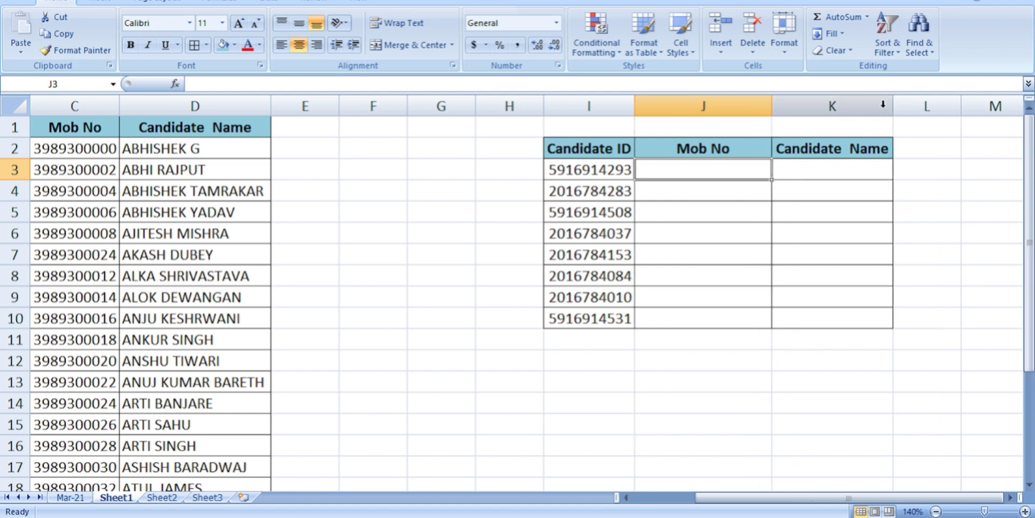
pyautogui.moveTo(893, 106); pyautogui.dragTo(908, 107)
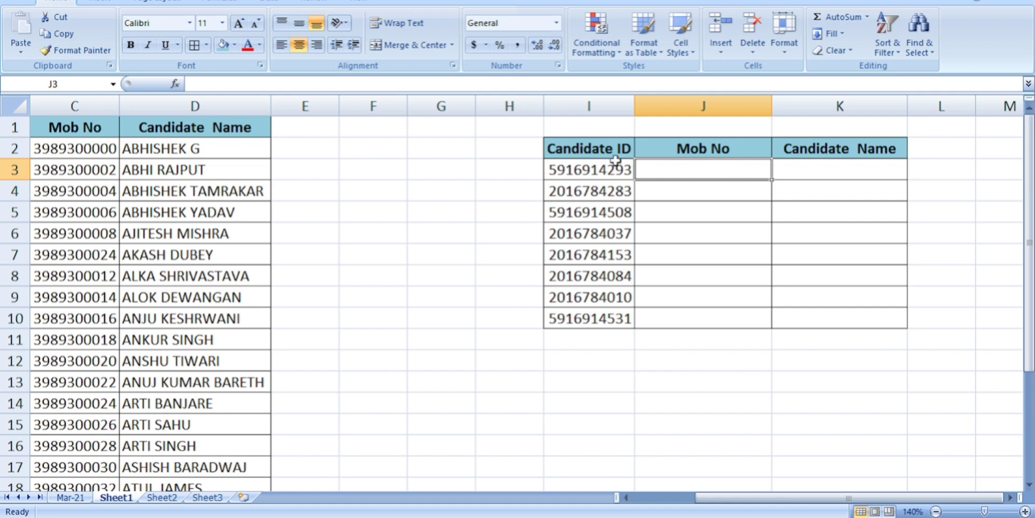
# Step: Examine the Candidate ID, Mob No and Candidate Name columns of the lookup table in I2:K10
pyautogui.moveTo(603, 151); pyautogui.dragTo(605, 319)
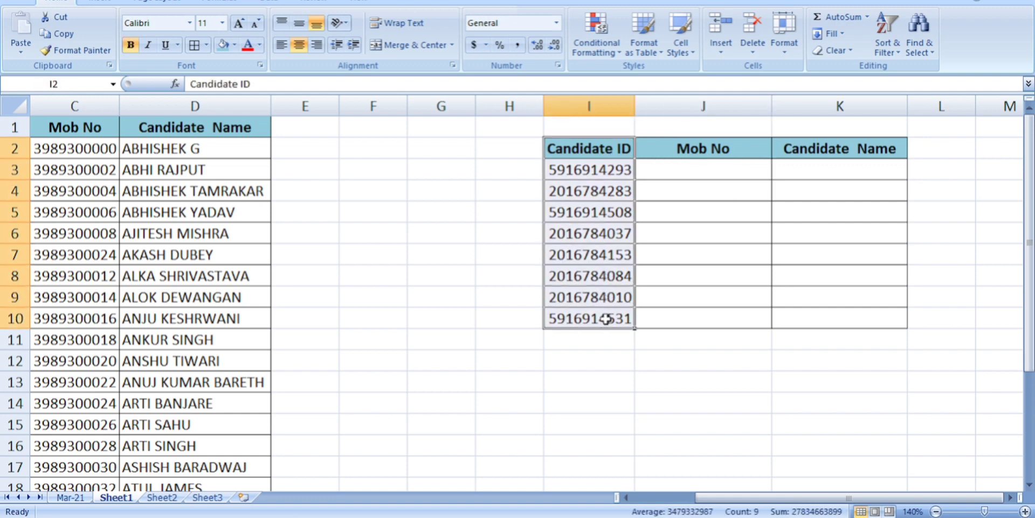
pyautogui.moveTo(663, 145); pyautogui.dragTo(695, 319)
pyautogui.moveTo(811, 151); pyautogui.dragTo(797, 317)
pyautogui.moveTo(703, 156); pyautogui.dragTo(689, 317)
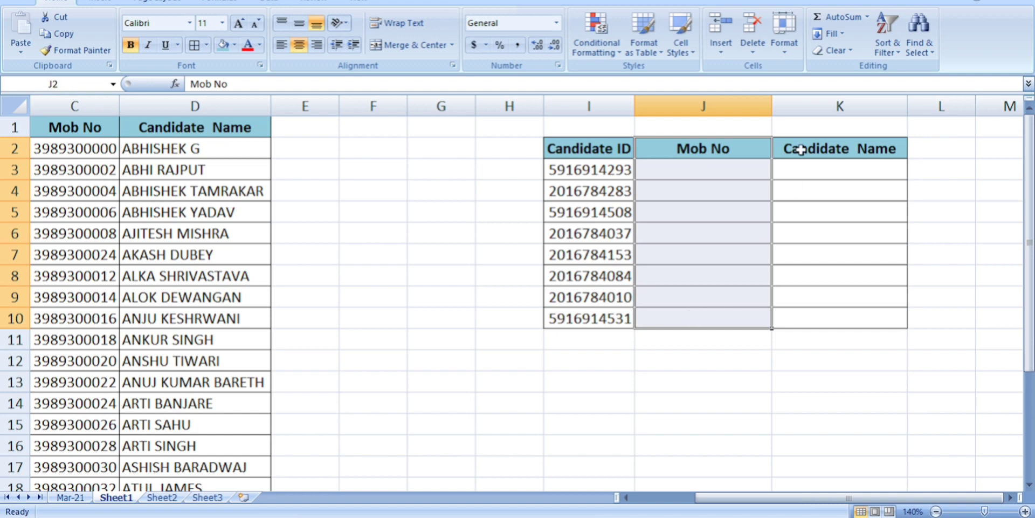
pyautogui.moveTo(797, 148); pyautogui.dragTo(813, 316)
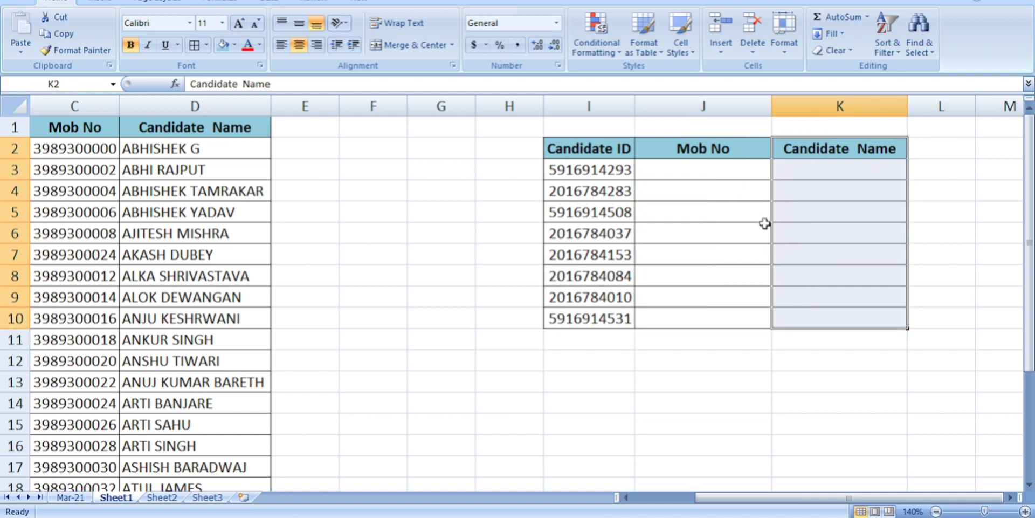
pyautogui.moveTo(727, 147); pyautogui.dragTo(749, 317)
pyautogui.moveTo(832, 173); pyautogui.dragTo(830, 313)
pyautogui.moveTo(711, 162); pyautogui.dragTo(723, 317)
pyautogui.moveTo(836, 172); pyautogui.dragTo(825, 330)
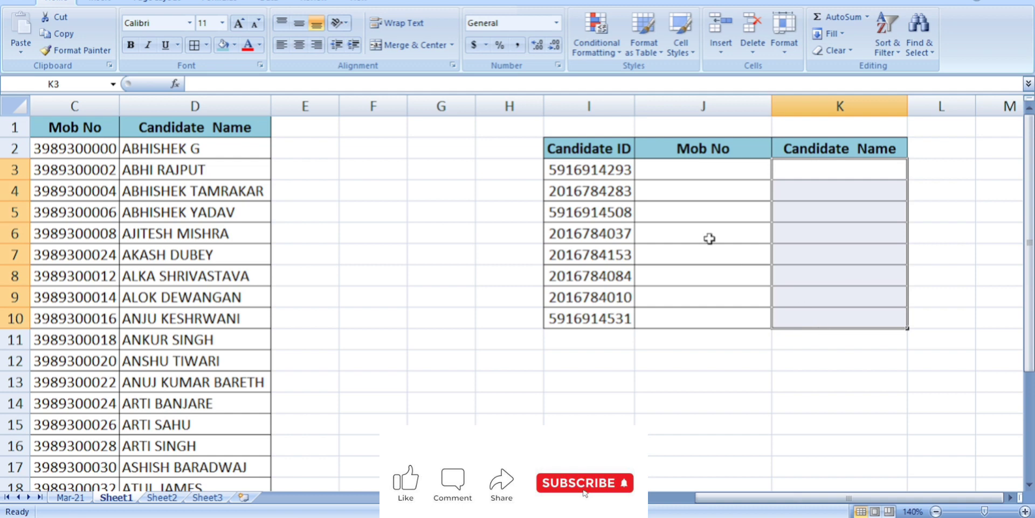
# Step: Examine the source table in columns A to D, from S.no. through Candidate Name
pyautogui.click(89, 134)
pyautogui.press('Home')
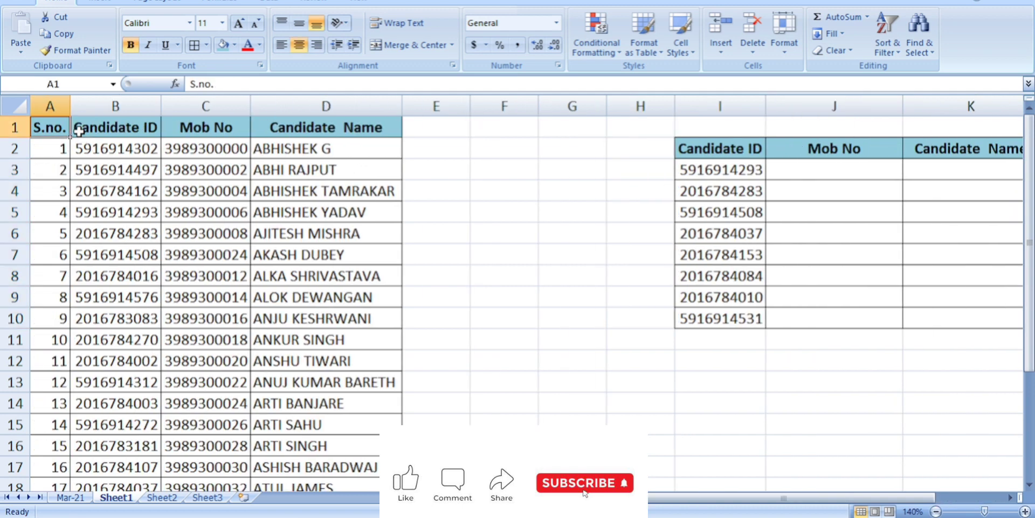
pyautogui.press('Right')
pyautogui.press('Right')
pyautogui.press('Left')
pyautogui.press('Left')
pyautogui.hotkey('shift', 'Down')
pyautogui.hotkey('shift', 'Right')
pyautogui.hotkey('shift', 'Right')
pyautogui.hotkey('shift', 'Right')
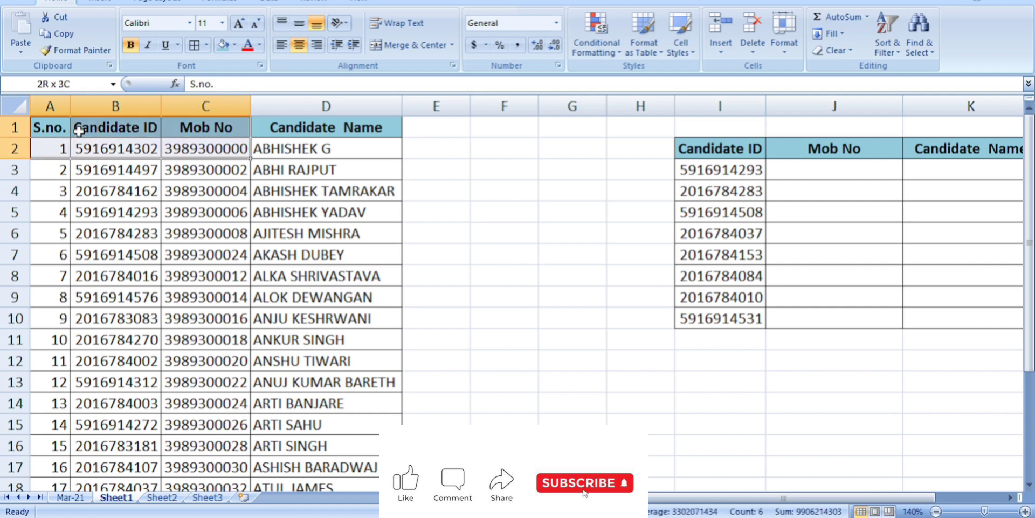
pyautogui.hotkey('ctrl', 'shift', 'Down')
pyautogui.hotkey('ctrl', 'Home')
pyautogui.press('Right')
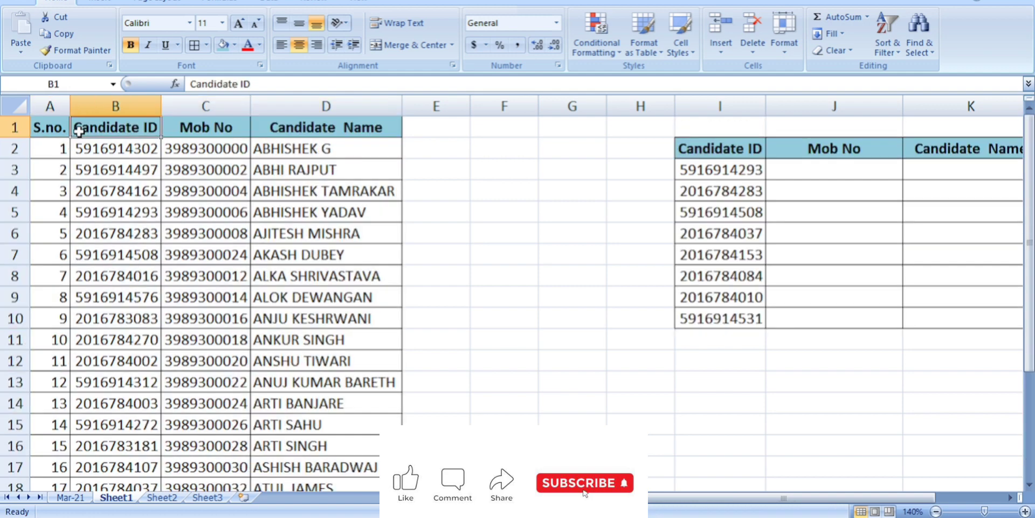
pyautogui.press('Left')
pyautogui.hotkey('shift', 'Right')
pyautogui.hotkey('shift', 'Right')
pyautogui.hotkey('shift', 'Right')
pyautogui.hotkey('shift', 'Down')
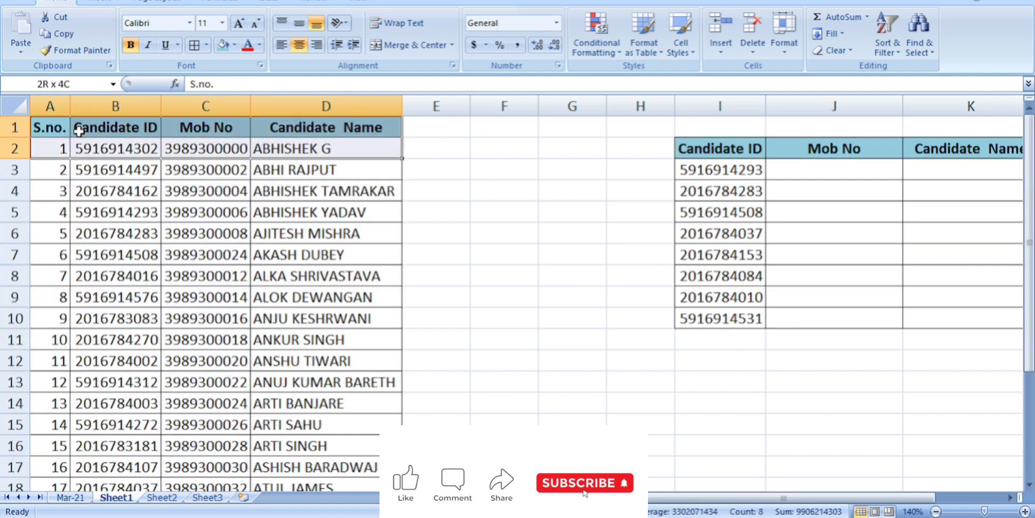
pyautogui.hotkey('ctrl', 'Home')
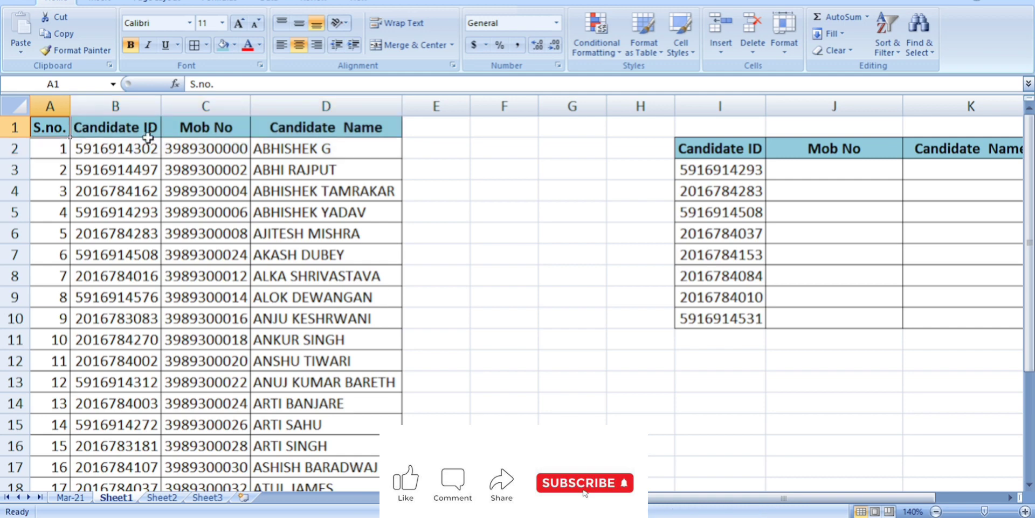
# Step: View the matching candidate table in the other open workbook and return to the workbook with the lookup table
pyautogui.hotkey('alt', 'Tab')
pyautogui.press('Tab')
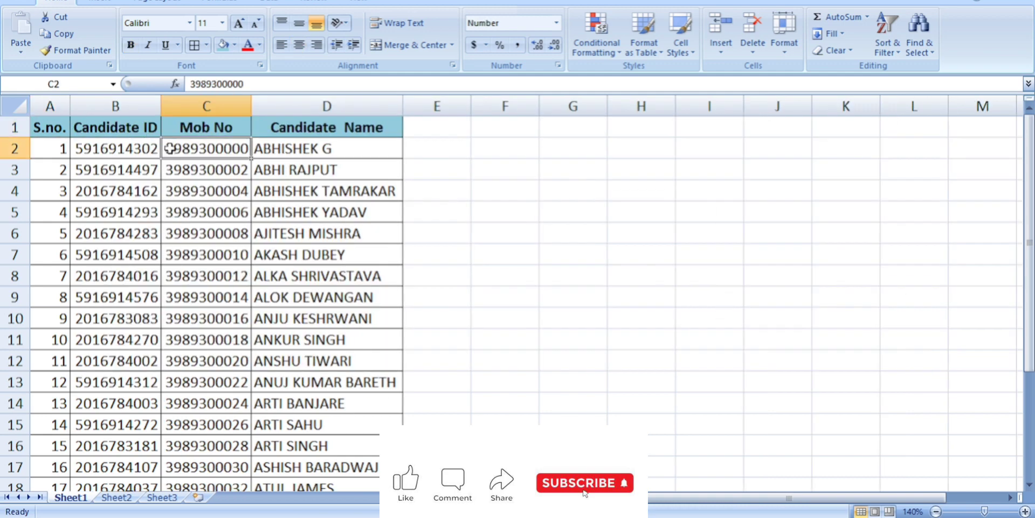
pyautogui.click(378, 260)
pyautogui.hotkey('alt', 'Tab')
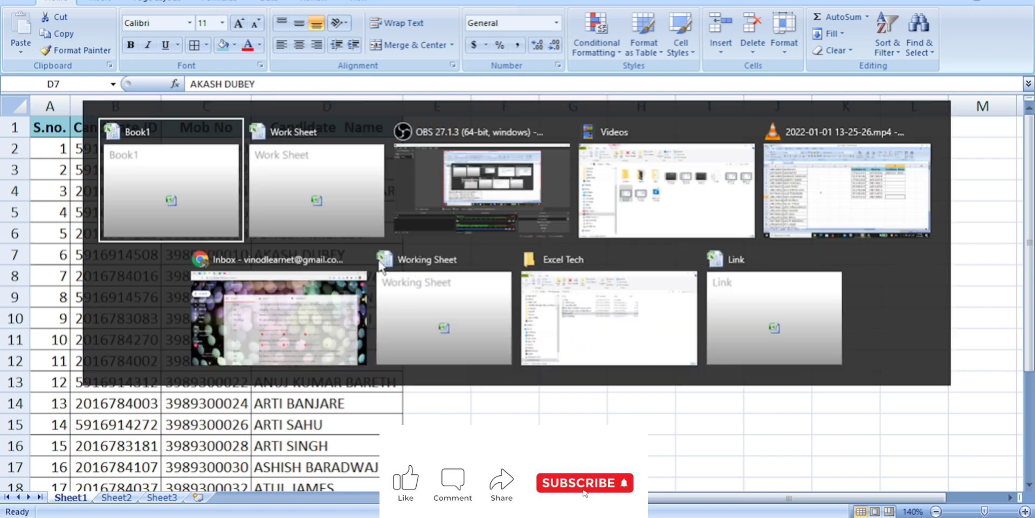
pyautogui.press('Right')
pyautogui.press('Right')
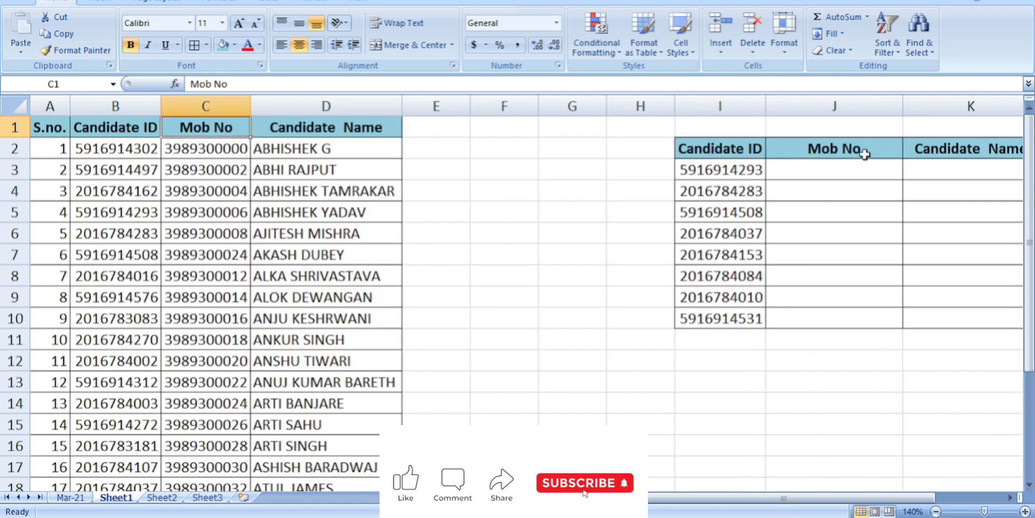
# Step: Start a VLOOKUP formula in cell J3 with the Candidate ID range I2:I10 as the lookup value
pyautogui.click(836, 167)
pyautogui.press('Right')
pyautogui.press('Right')
pyautogui.press('Left')
pyautogui.press('Left')
pyautogui.press('Left')
pyautogui.press('Left')
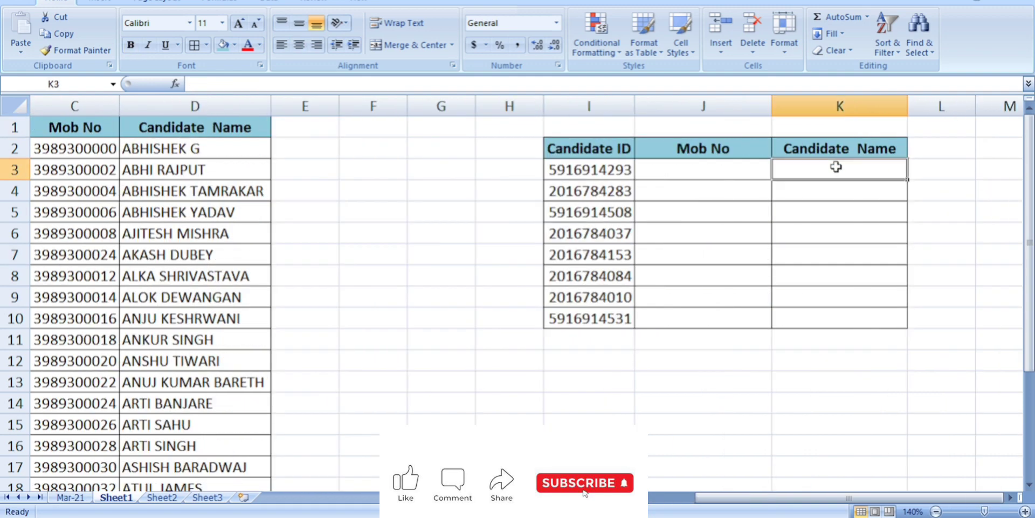
pyautogui.press('Right')
pyautogui.press('Right')
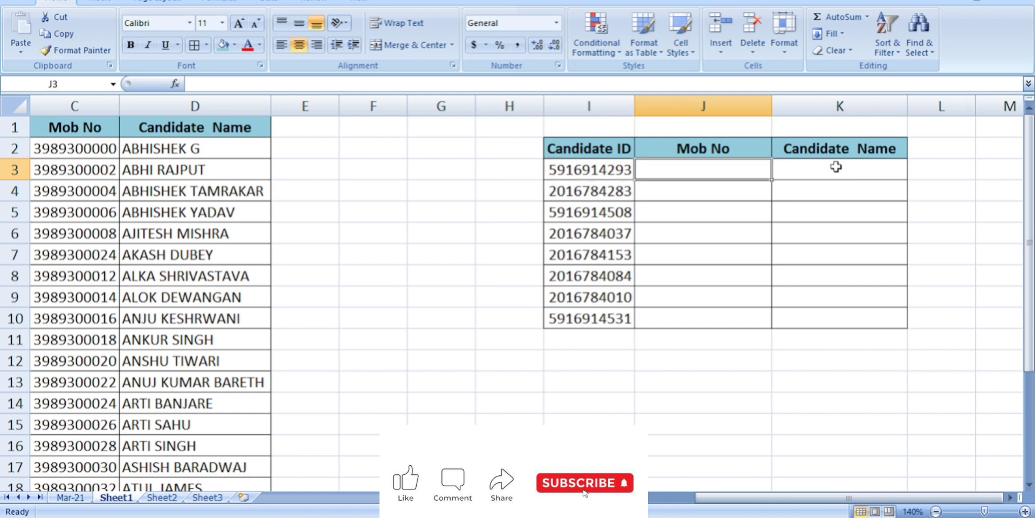
pyautogui.write('=')
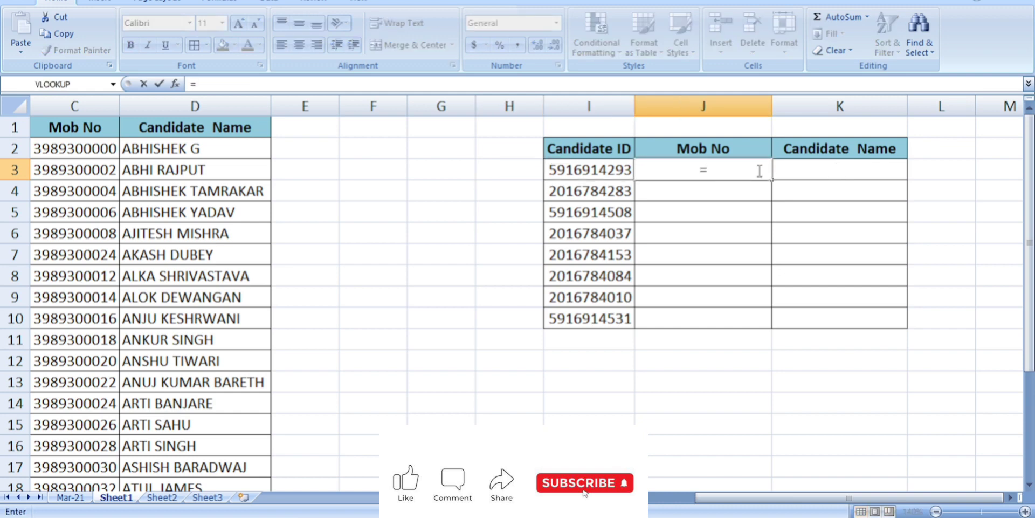
pyautogui.write('vl')
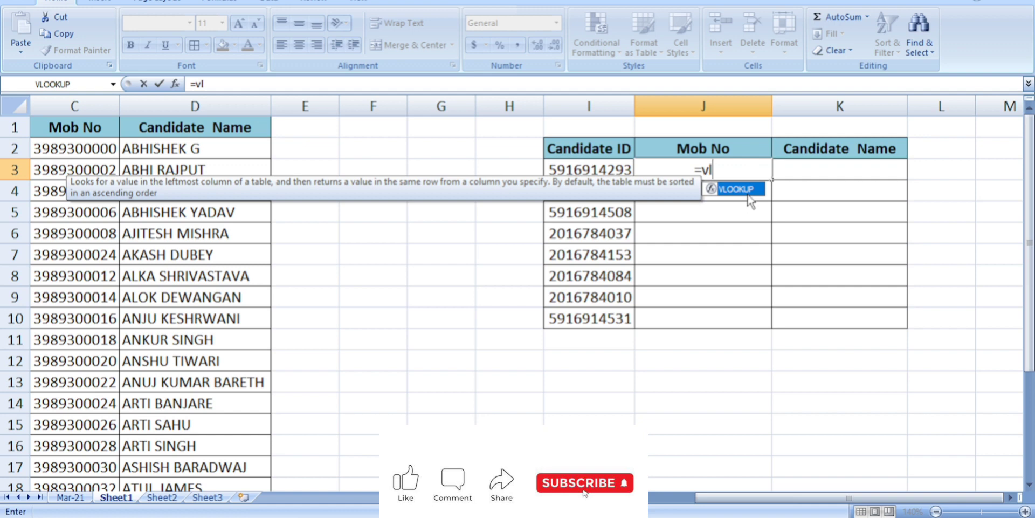
pyautogui.doubleClick(748, 193)
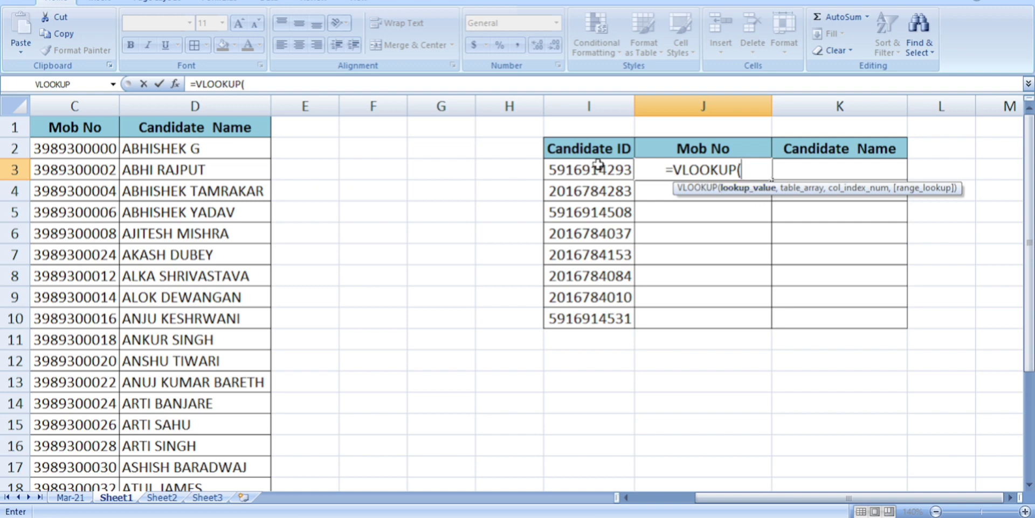
pyautogui.moveTo(600, 151); pyautogui.dragTo(605, 319)
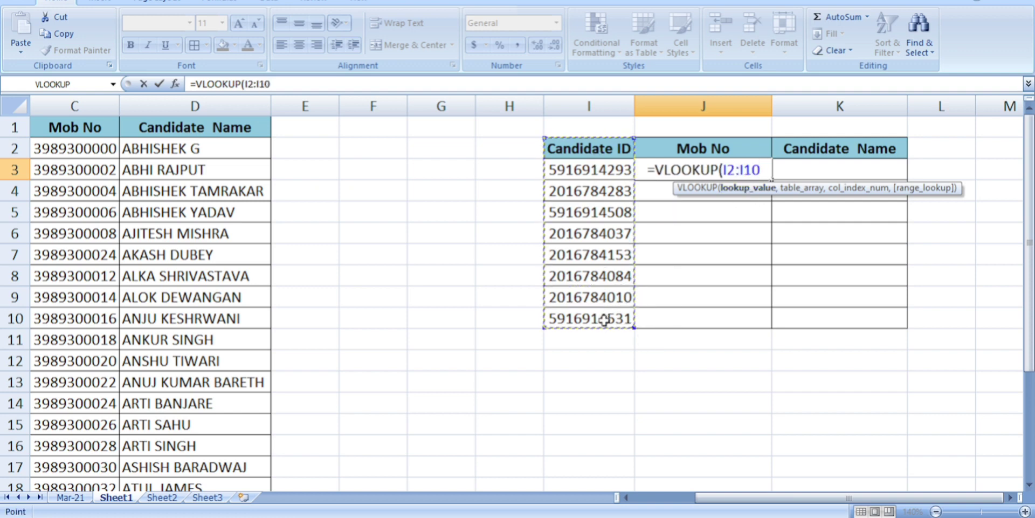
pyautogui.press('BackSpace')
pyautogui.press('BackSpace')
pyautogui.press('BackSpace')
pyautogui.press('BackSpace')
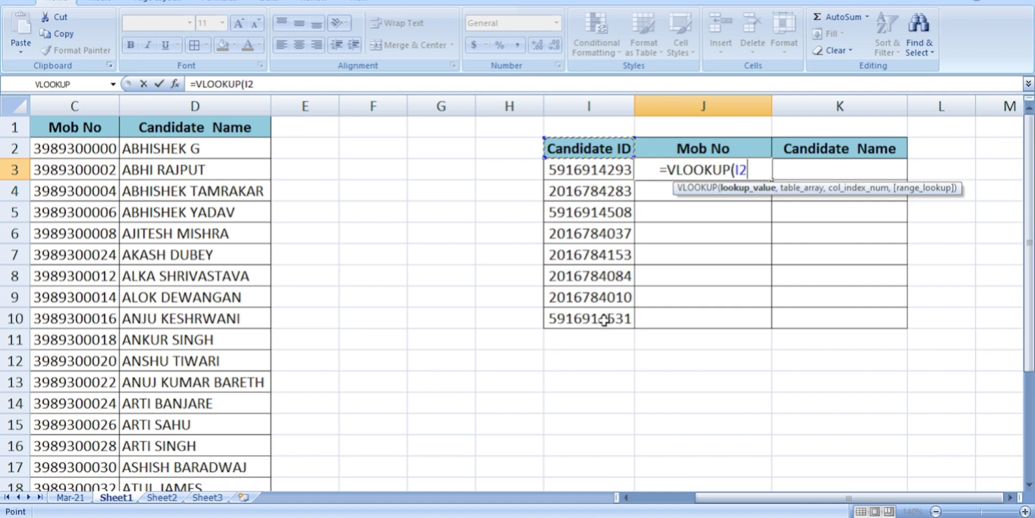
pyautogui.hotkey('ctrl', 'shift', 'Down')
pyautogui.press('Up')
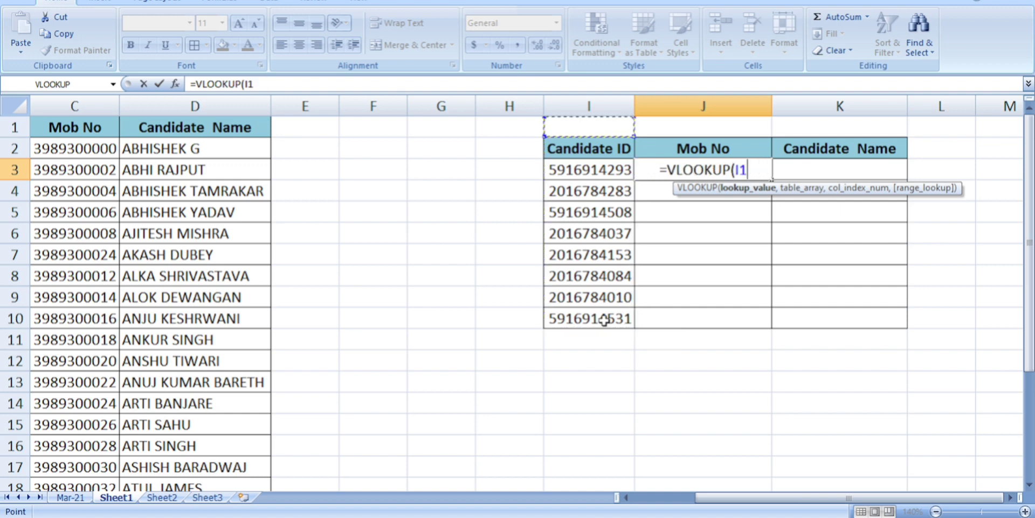
pyautogui.press('Down')
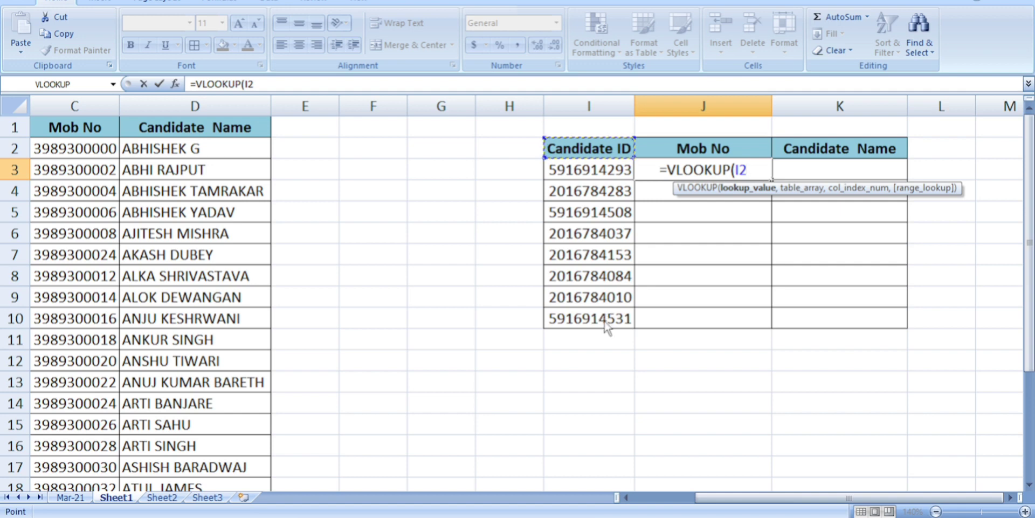
pyautogui.click(622, 168)
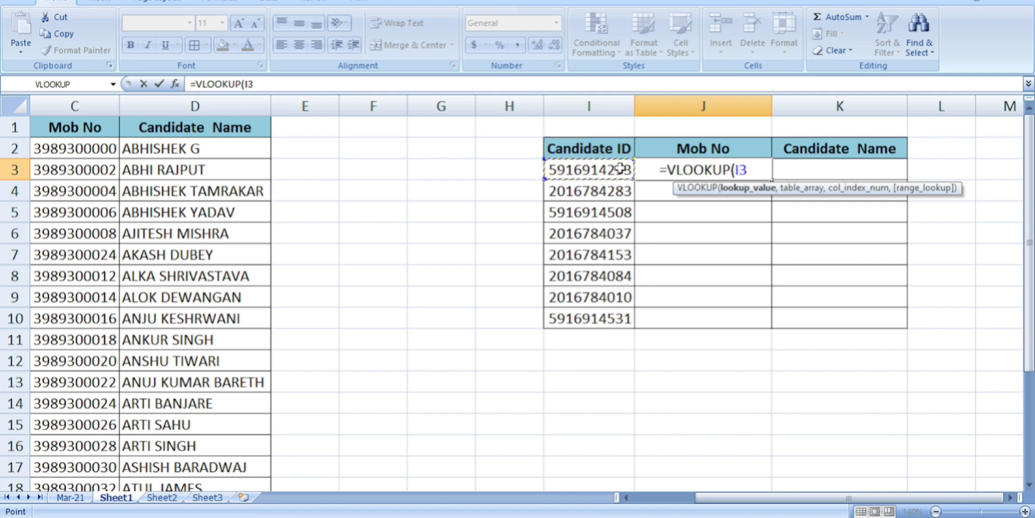
pyautogui.press('Up')
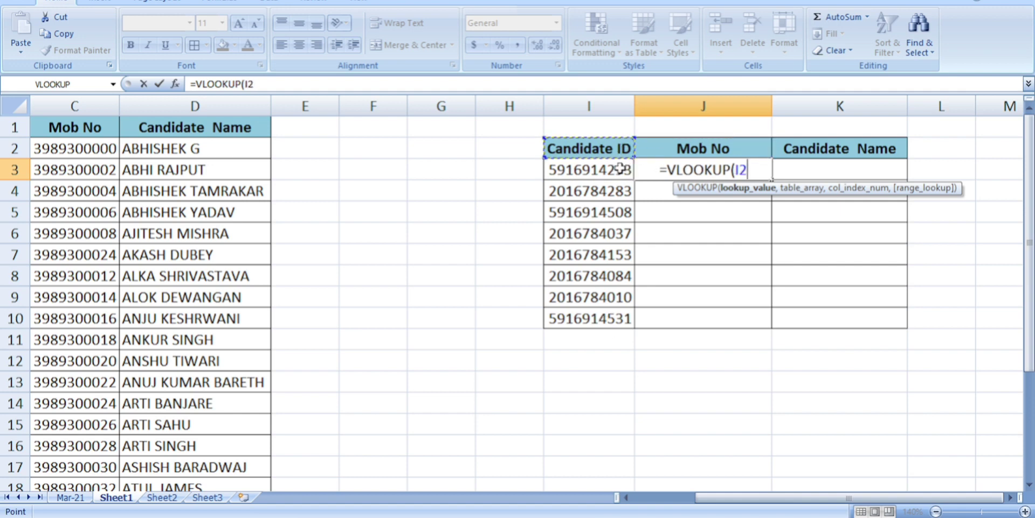
pyautogui.press('Down')
pyautogui.press('Up')
pyautogui.press('Right')
pyautogui.press('Down')
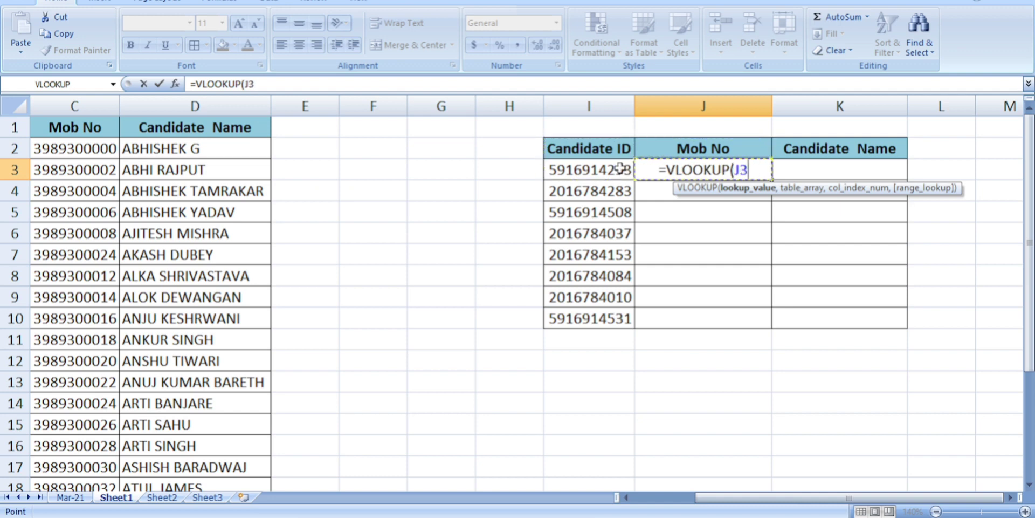
pyautogui.press('Left')
pyautogui.press('Up')
pyautogui.press('Left')
pyautogui.press('Up')
pyautogui.press('Down')
pyautogui.press('Right')
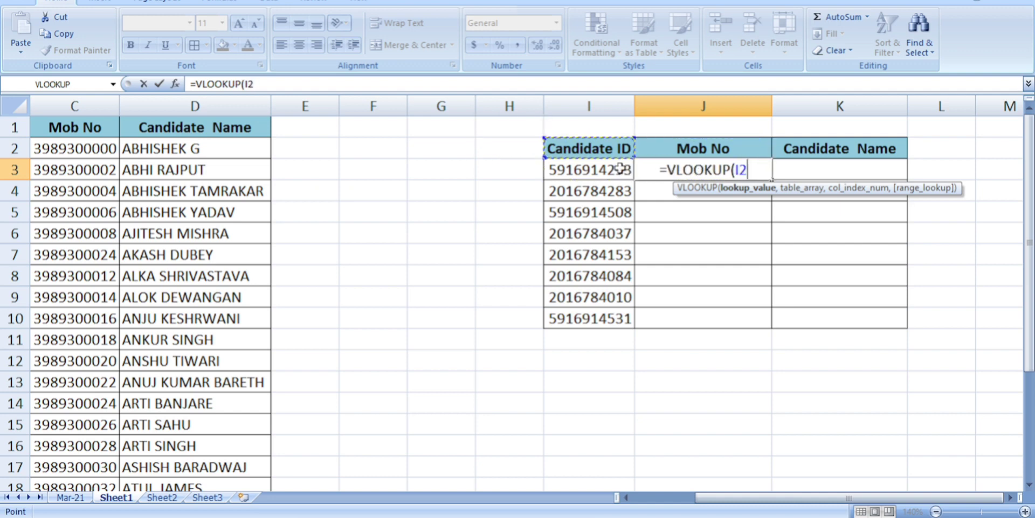
pyautogui.press('Down')
pyautogui.press('Down')
pyautogui.press('Up')
pyautogui.press('Up')
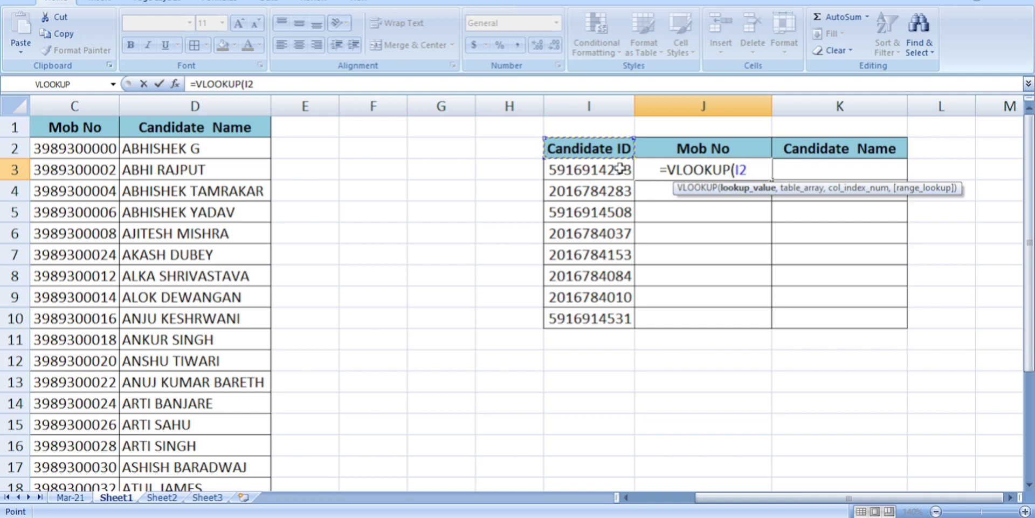
pyautogui.hotkey('ctrl', 'shift', 'Down')
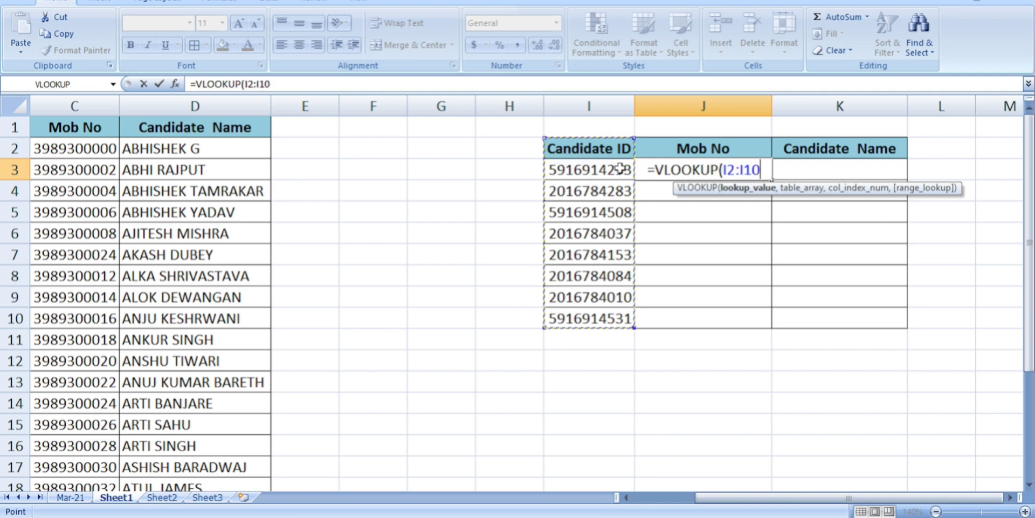
# Step: Add the source table's Candidate ID and Mob No columns, B1:C24, as the formula's table array
pyautogui.write(',')
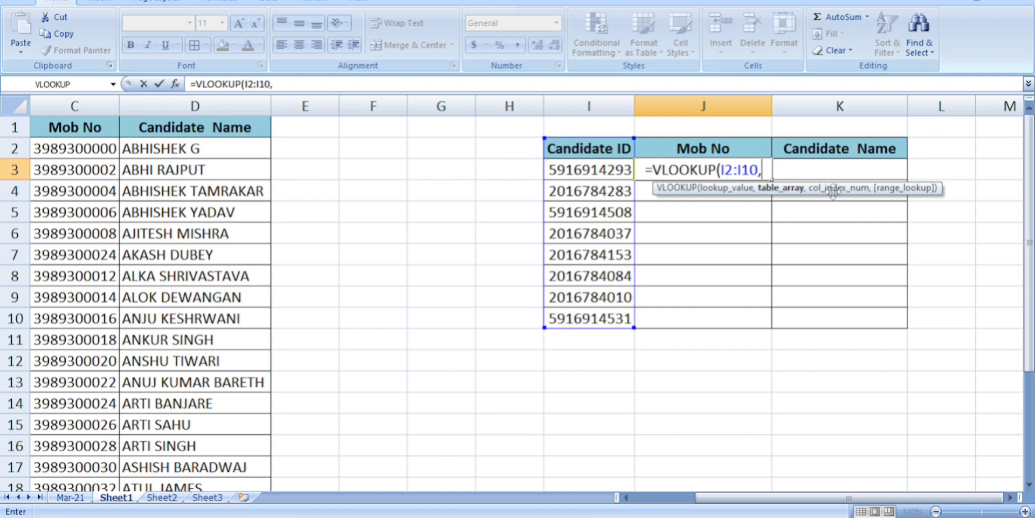
pyautogui.click(139, 129)
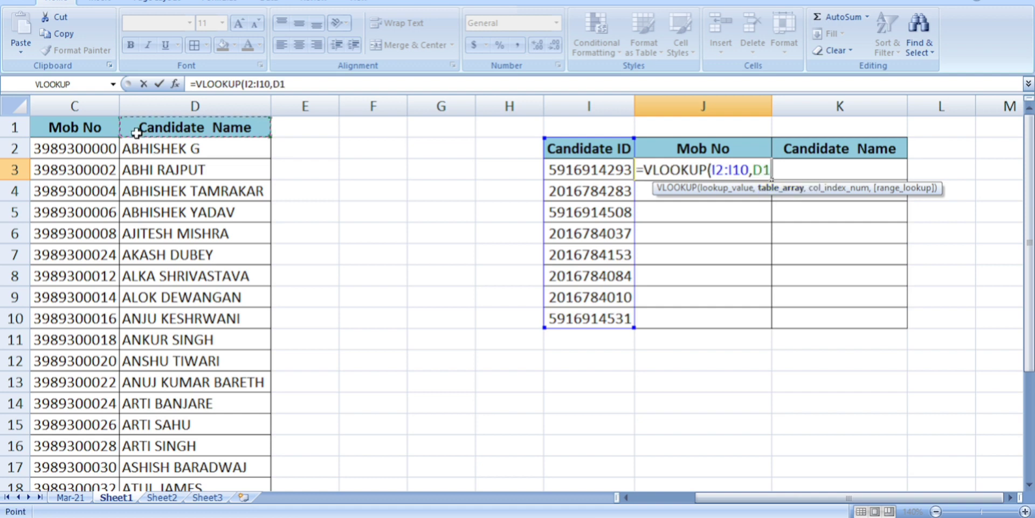
pyautogui.press('Left')
pyautogui.press('Left')
pyautogui.press('Left')
pyautogui.press('Right')
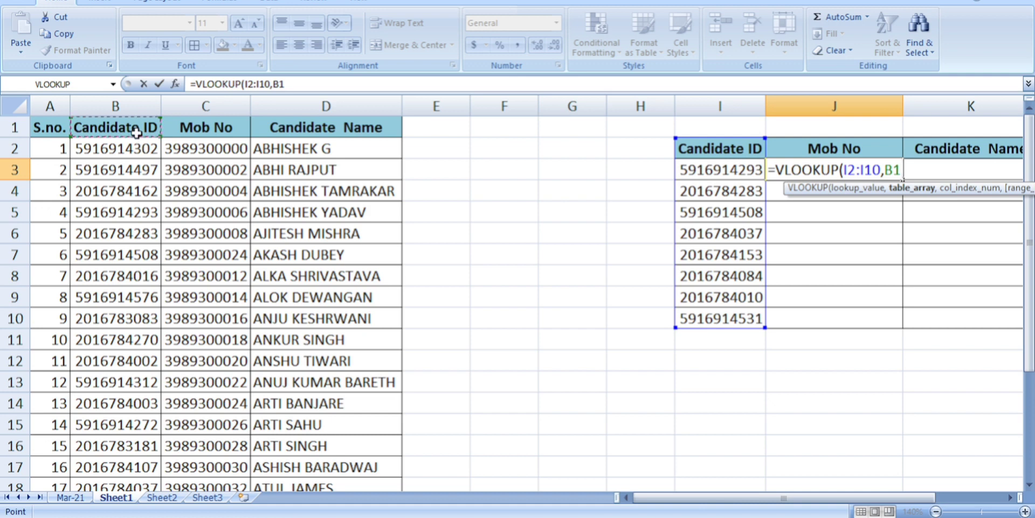
pyautogui.hotkey('shift', 'Right')
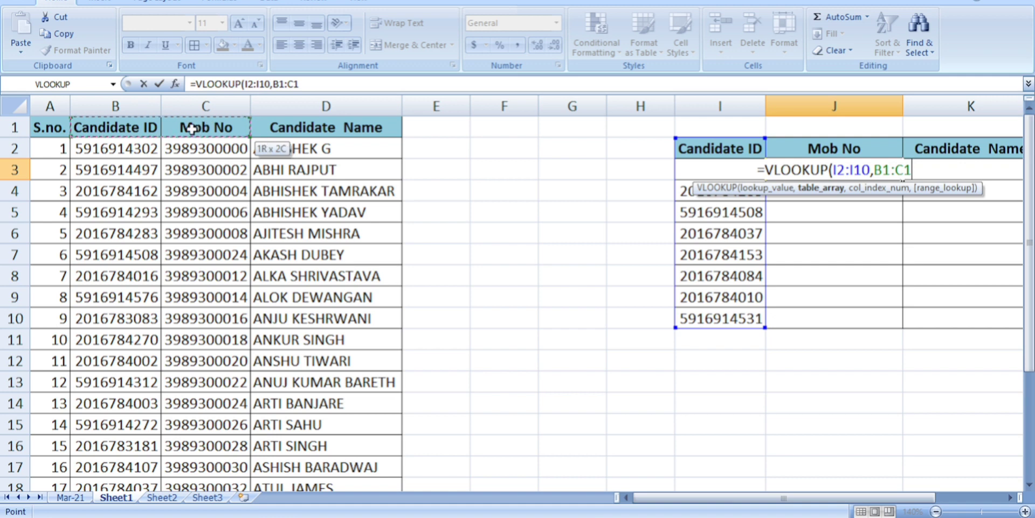
pyautogui.hotkey('ctrl', 'shift', 'Down')
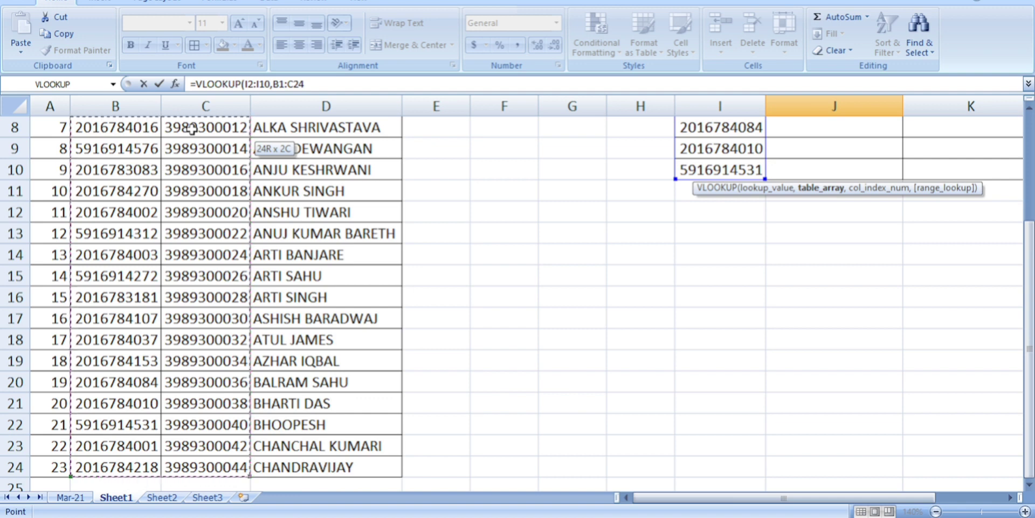
# Step: Complete the J3 VLOOKUP formula with column index 2 and 0 for an exact match
pyautogui.write(',2')
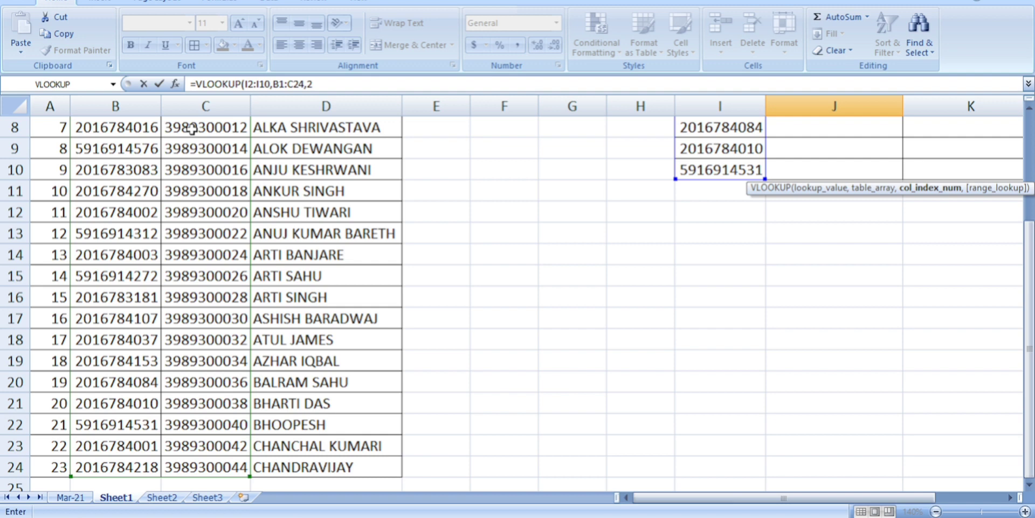
pyautogui.write(',')
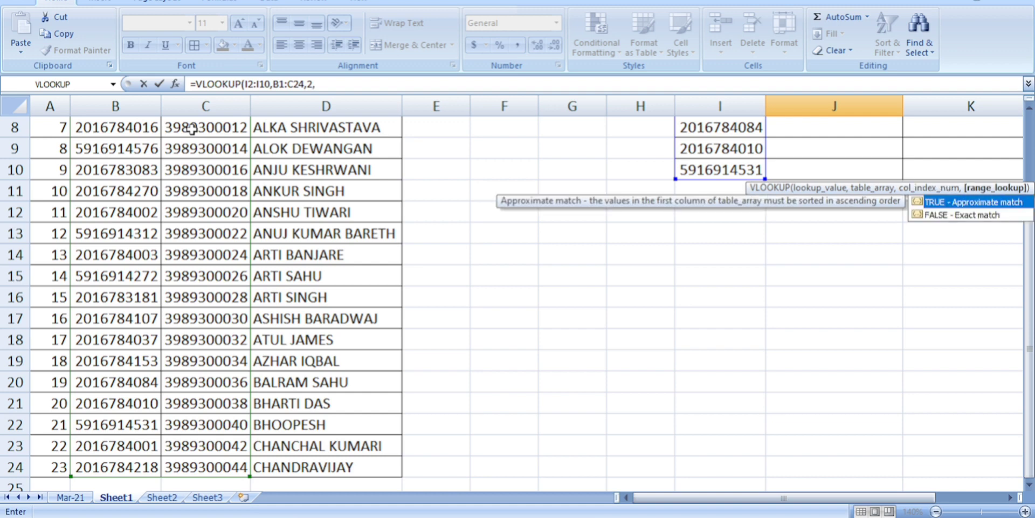
pyautogui.write('0)')
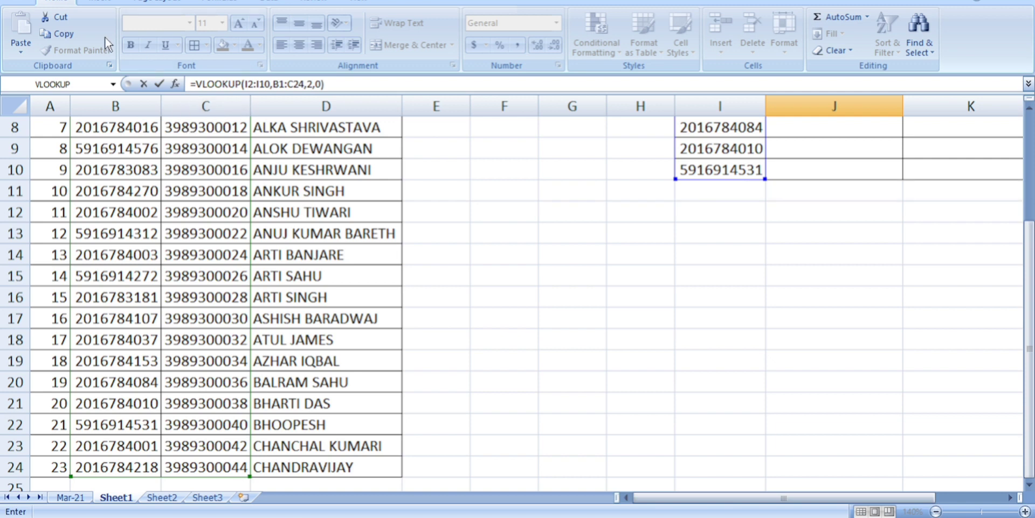
pyautogui.click(333, 81)
pyautogui.press('Return')
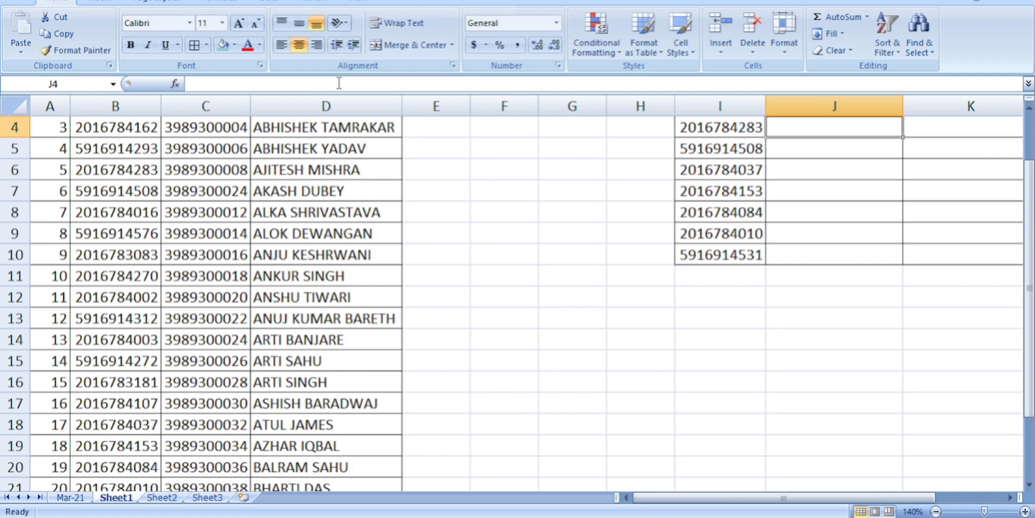
# Step: Fill the Mob No formula from J3 down through J10
pyautogui.press('Up')
pyautogui.press('Up')
pyautogui.press('Up')
pyautogui.press('Down')
pyautogui.press('Down')
pyautogui.press('Down')
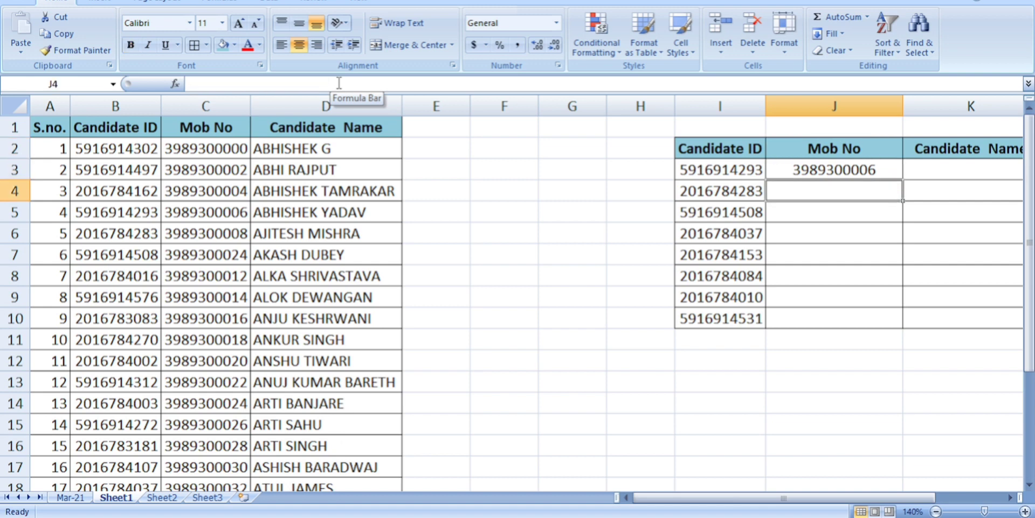
pyautogui.press('Left')
pyautogui.press('Right')
pyautogui.press('Up')
pyautogui.hotkey('shift', 'Down')
pyautogui.hotkey('shift', 'Down')
pyautogui.hotkey('shift', 'Down')
pyautogui.hotkey('shift', 'Down')
pyautogui.hotkey('shift', 'Down')
pyautogui.hotkey('shift', 'Down')
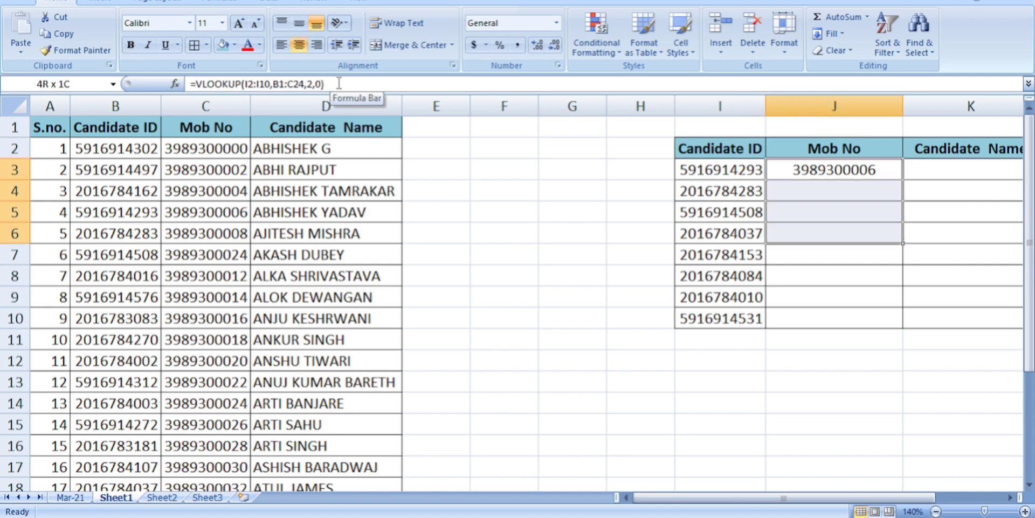
pyautogui.hotkey('shift', 'Down')
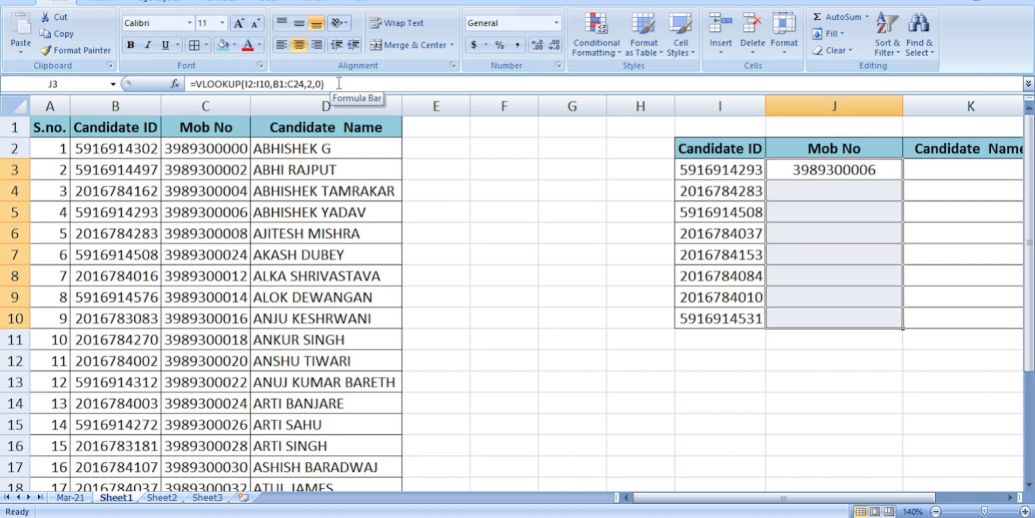
pyautogui.hotkey('ctrl', 'd')
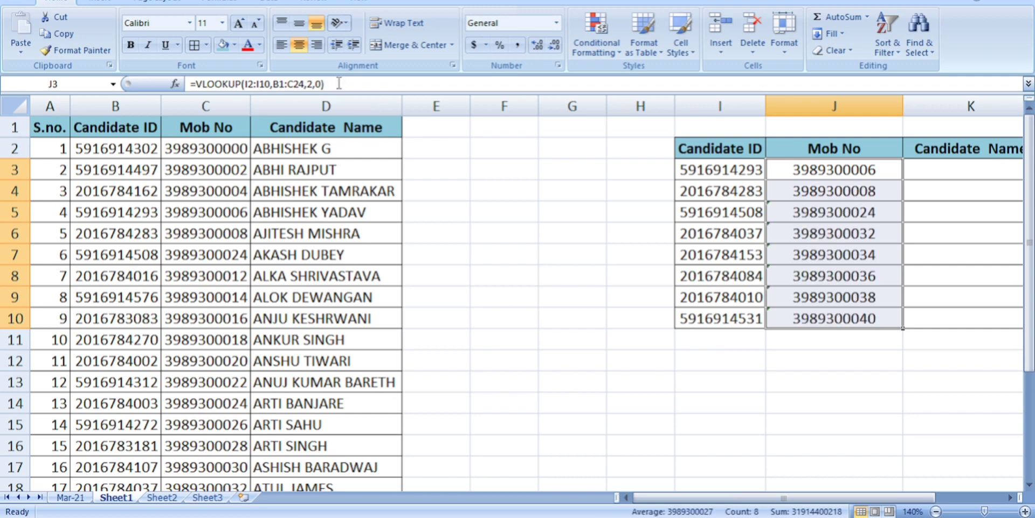
# Step: Examine the filled formulas in J3:J10 and the ranges referenced by the formula in J3
pyautogui.click(832, 175)
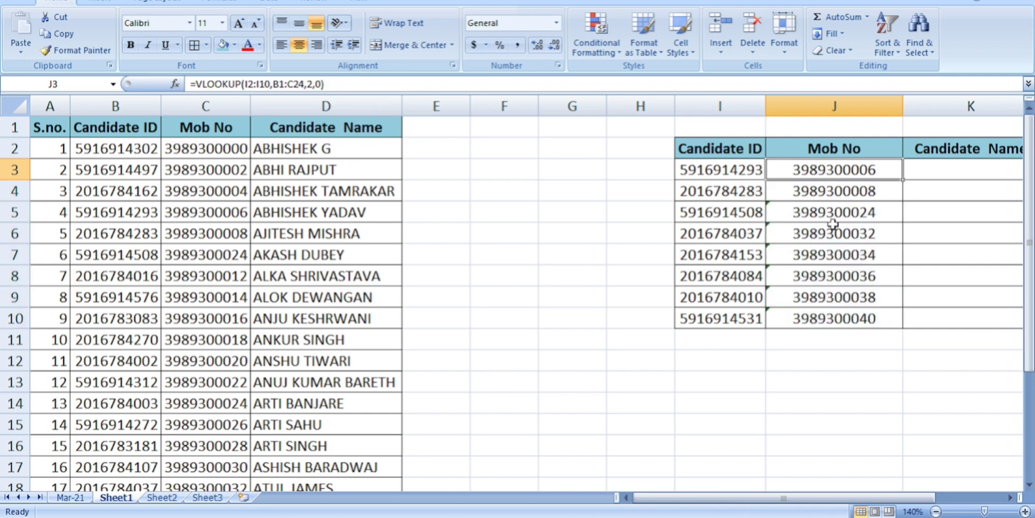
pyautogui.click(834, 227)
pyautogui.moveTo(852, 300); pyautogui.dragTo(854, 328)
pyautogui.click(825, 315)
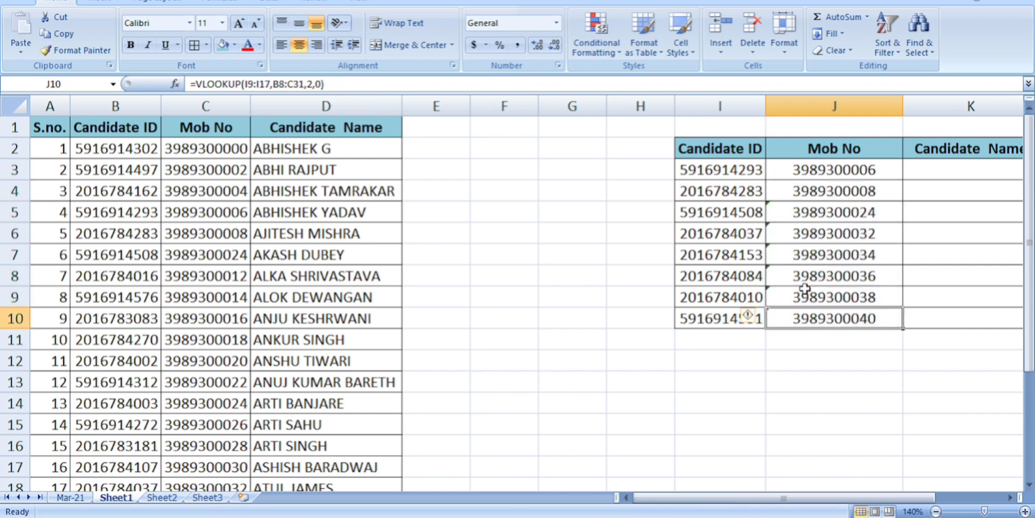
pyautogui.click(804, 290)
pyautogui.click(813, 238)
pyautogui.moveTo(842, 163); pyautogui.dragTo(846, 318)
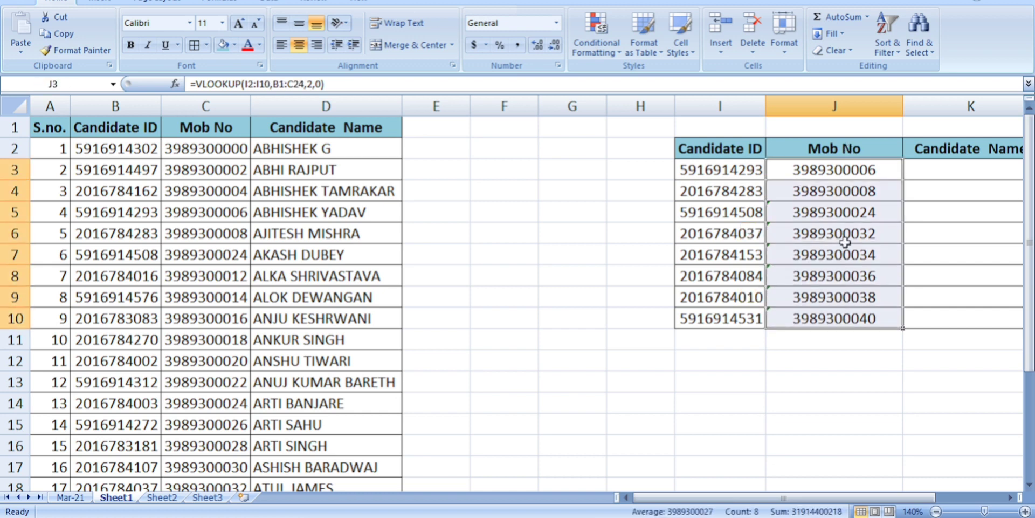
pyautogui.click(852, 170)
pyautogui.click(867, 189)
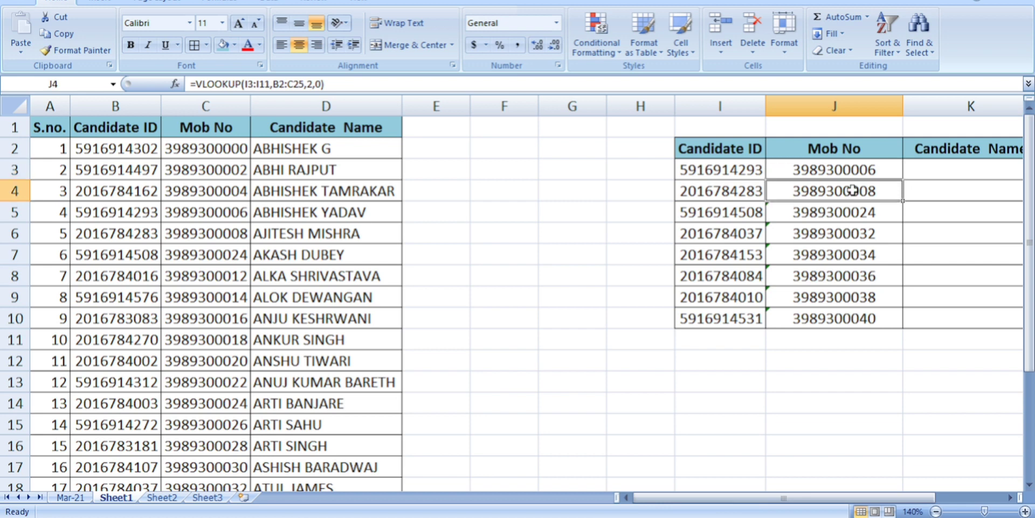
pyautogui.click(848, 169)
pyautogui.doubleClick(847, 169)
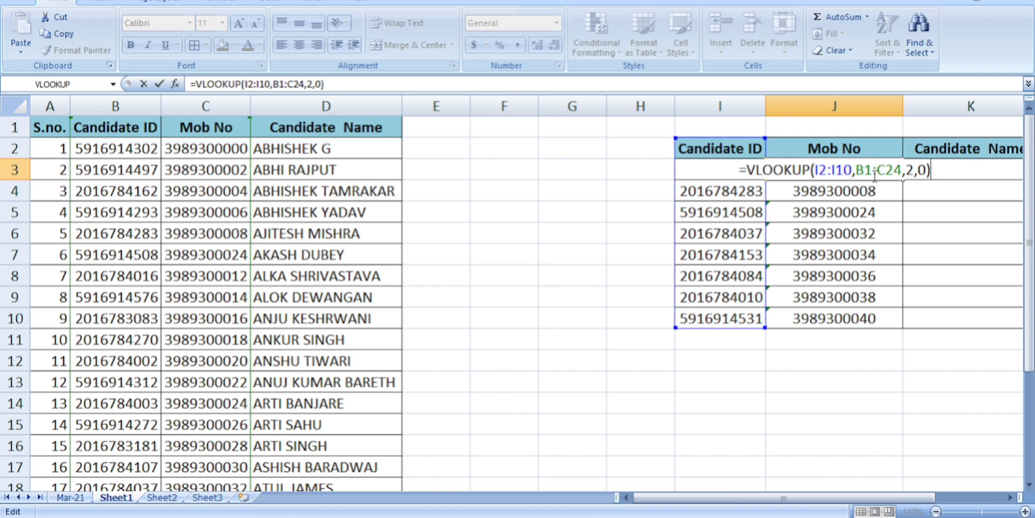
pyautogui.hotkey('ctrl', 'Return')
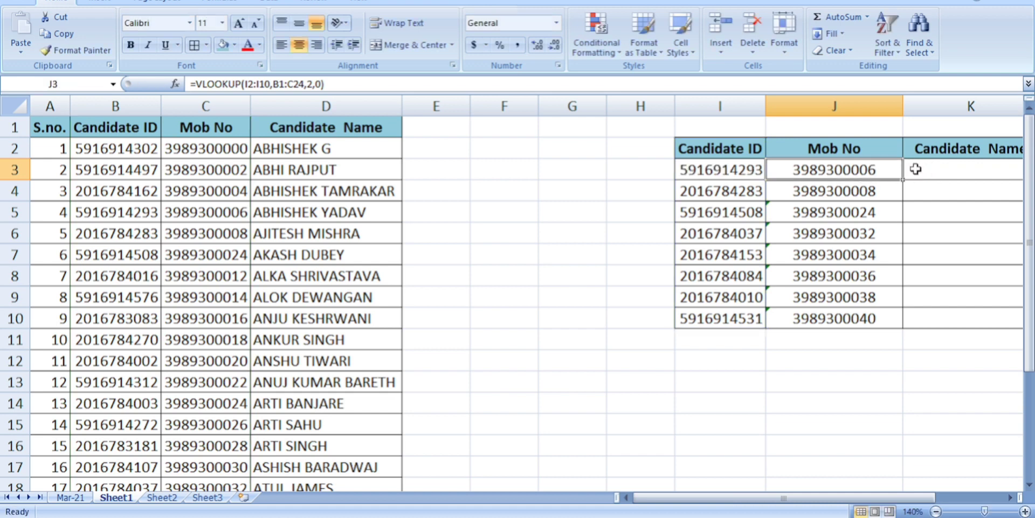
# Step: Start a VLOOKUP formula in the first Candidate Name cell, K3, with the single candidate ID cell I3 as the lookup value
pyautogui.click(915, 168)
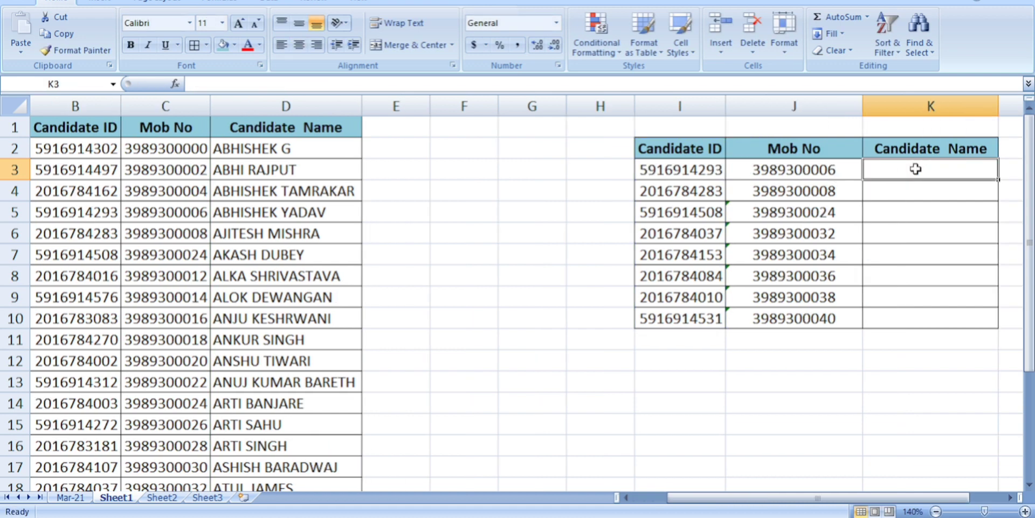
pyautogui.write('=')
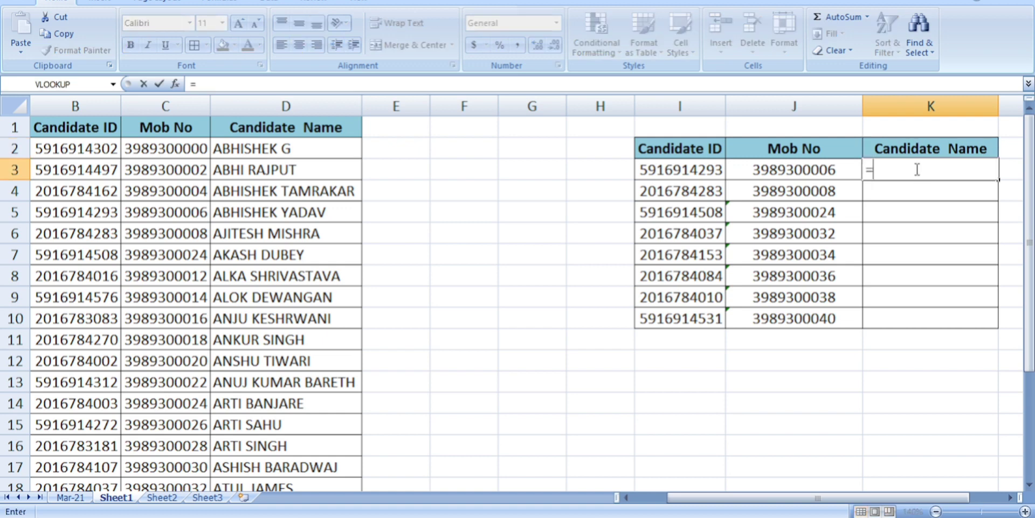
pyautogui.write('vl')
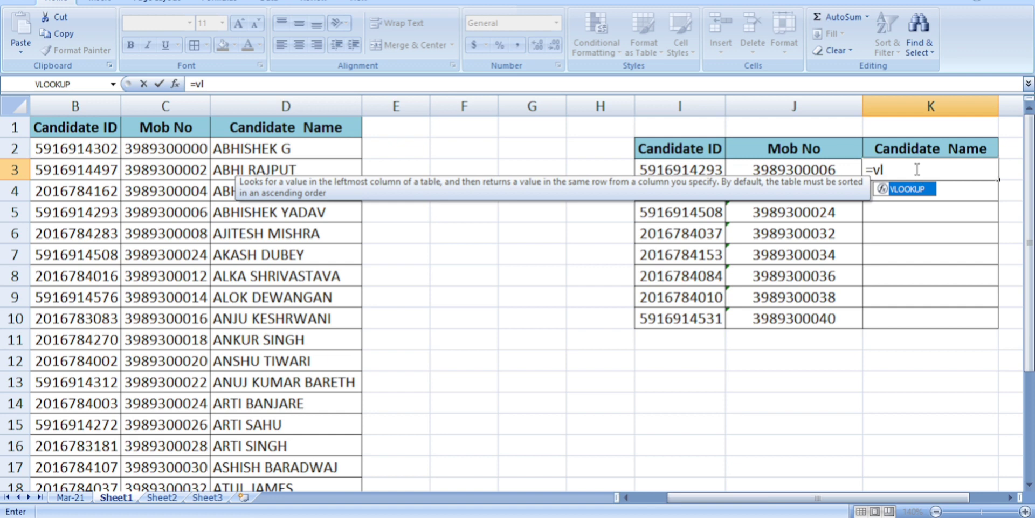
pyautogui.press('Tab')
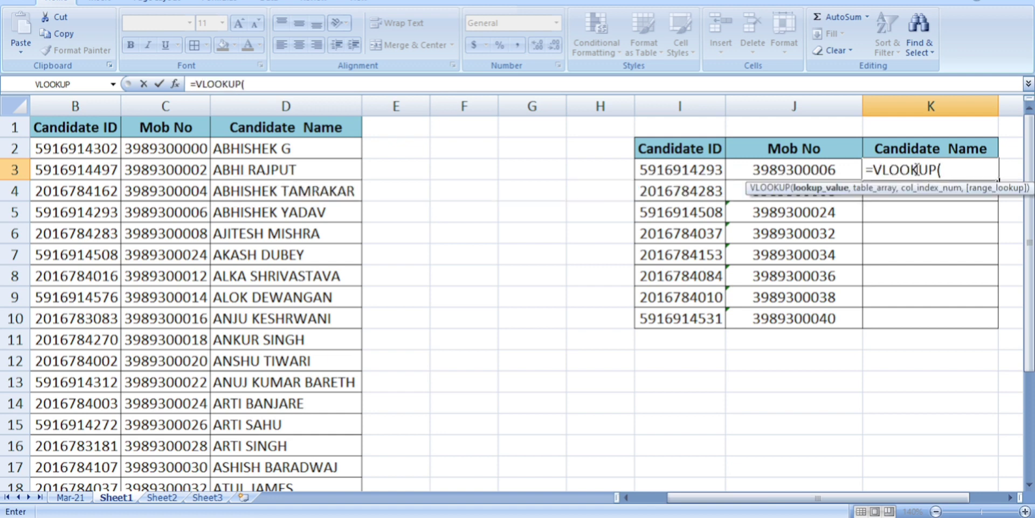
pyautogui.press('Left')
pyautogui.press('Left')
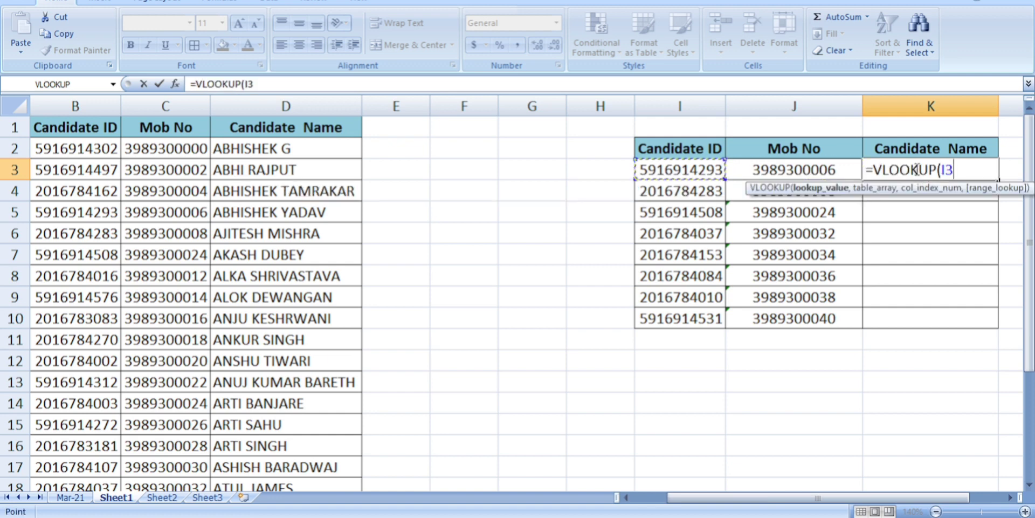
pyautogui.press('Up')
pyautogui.hotkey('ctrl', 'shift', 'Down')
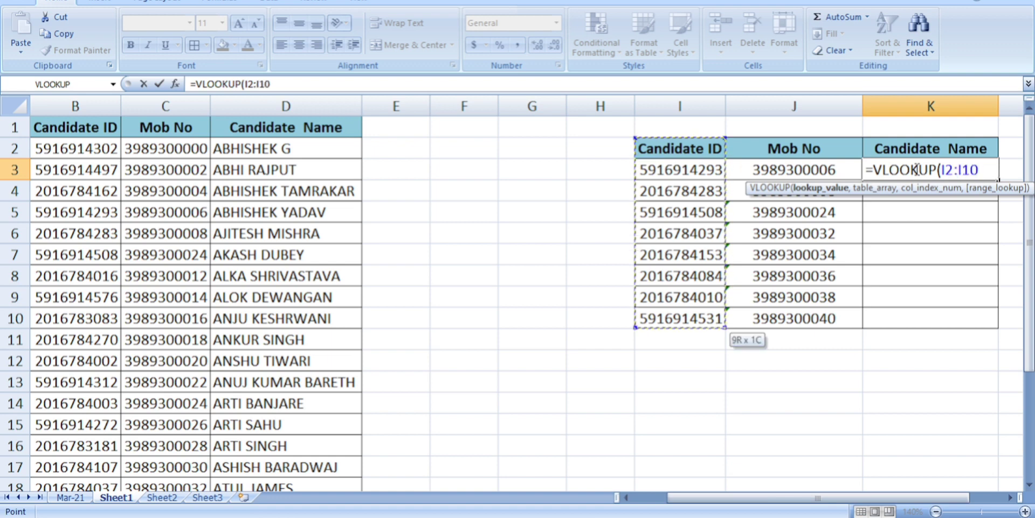
pyautogui.hotkey('ctrl', 'shift', 'Up')
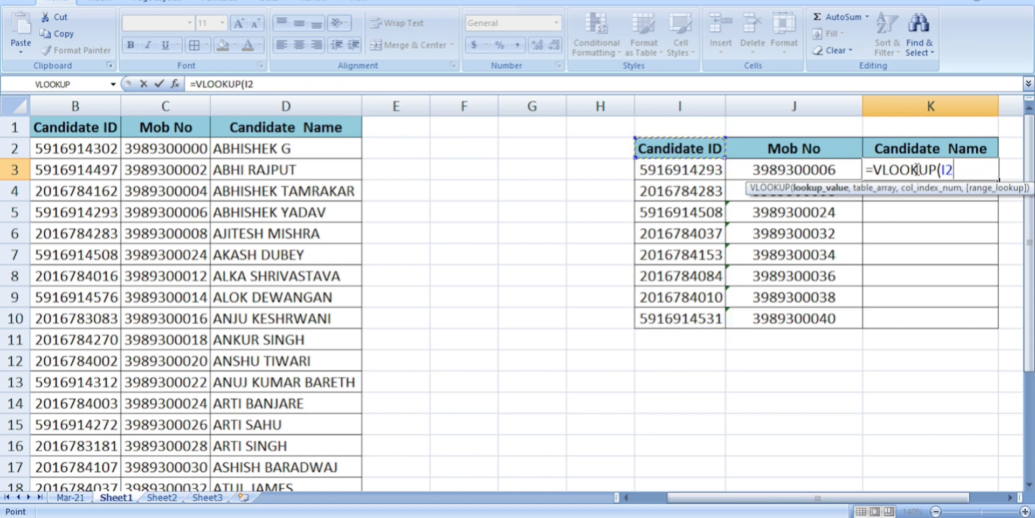
pyautogui.press('Down')
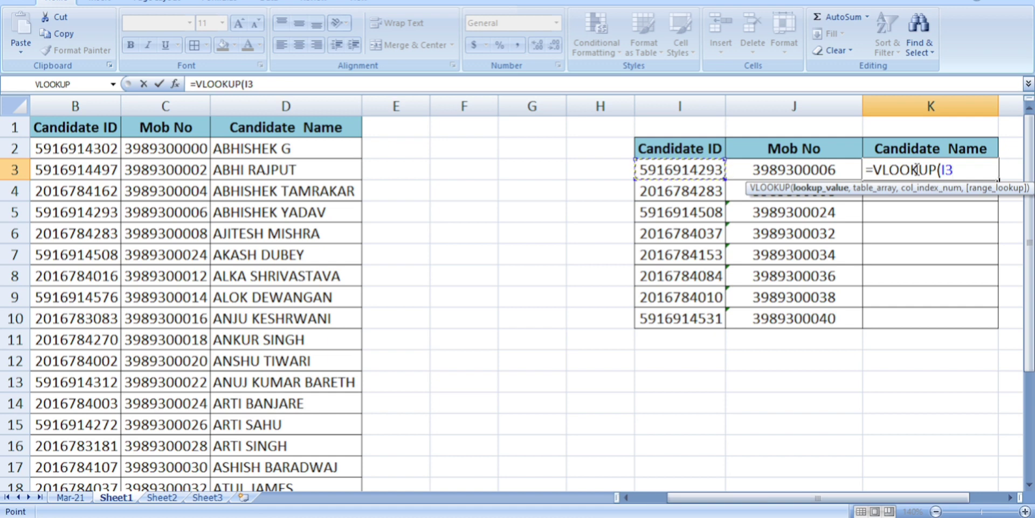
pyautogui.write(',')
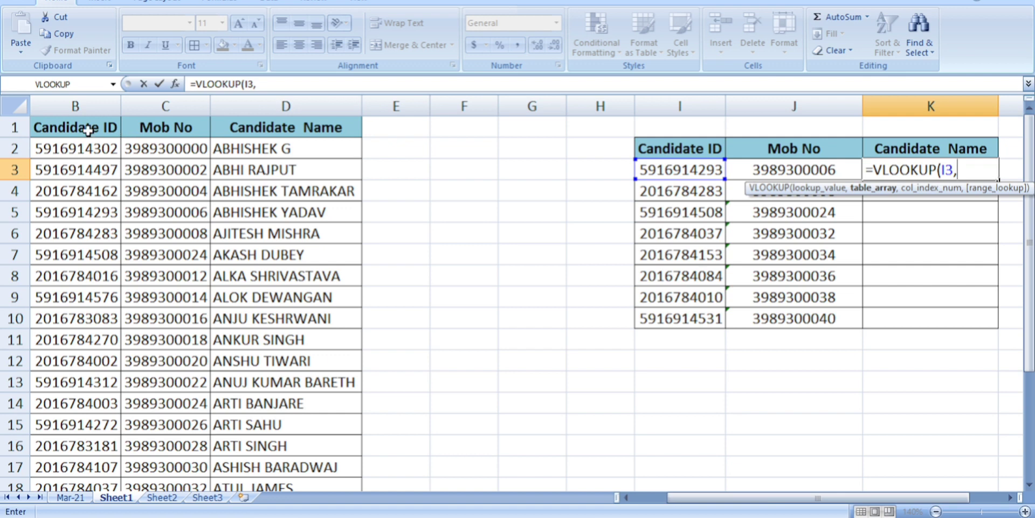
# Step: Add the source table's Candidate ID through Candidate Name columns, B1:D24, as the K3 formula's table array
pyautogui.moveTo(88, 130); pyautogui.dragTo(162, 130)
pyautogui.moveTo(251, 130); pyautogui.dragTo(402, 130)
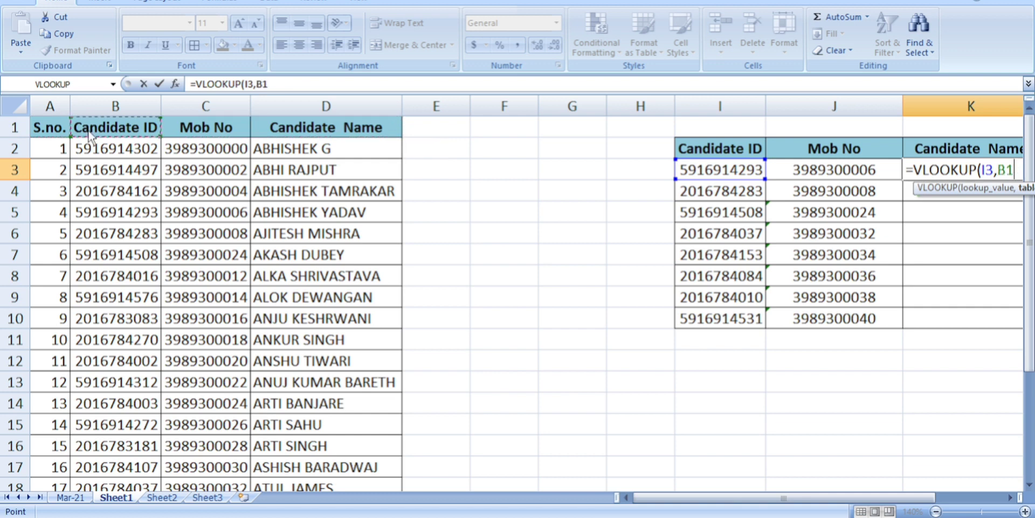
pyautogui.moveTo(402, 130)
pyautogui.mouseDown()
pyautogui.moveTo(249, 130)
pyautogui.moveTo(402, 130)
pyautogui.mouseUp()
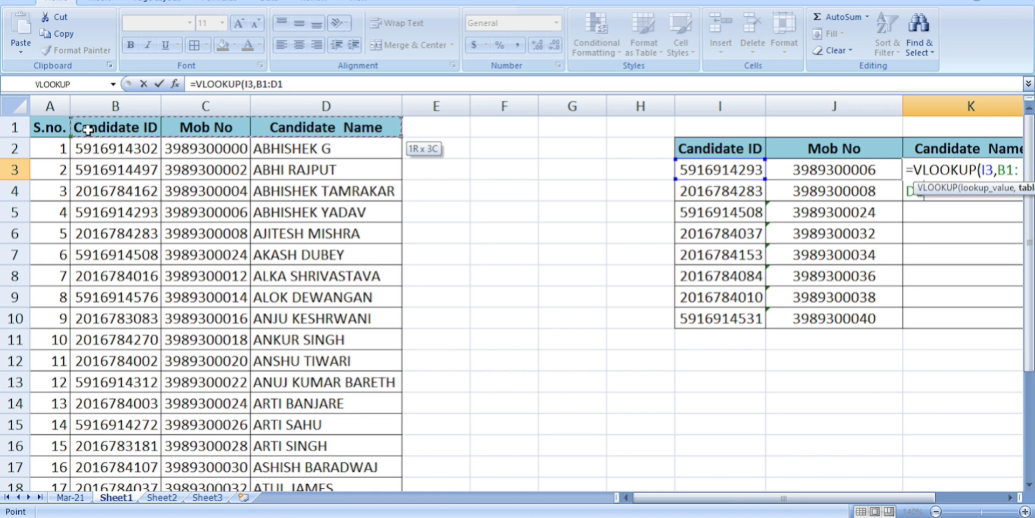
pyautogui.hotkey('ctrl', 'shift', 'Down')
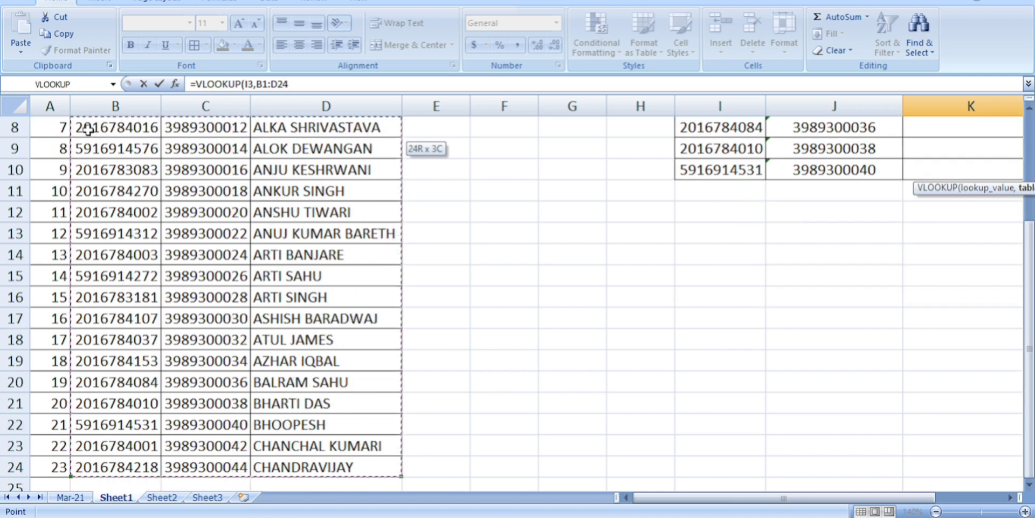
# Step: Complete the K3 VLOOKUP formula with column index 3 and 0 for an exact match
pyautogui.write(',')
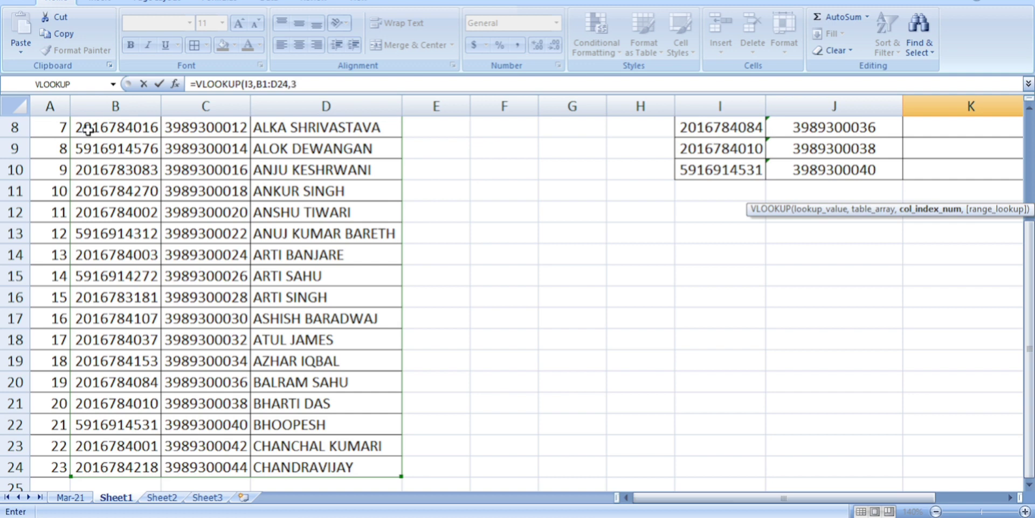
pyautogui.write('3,')
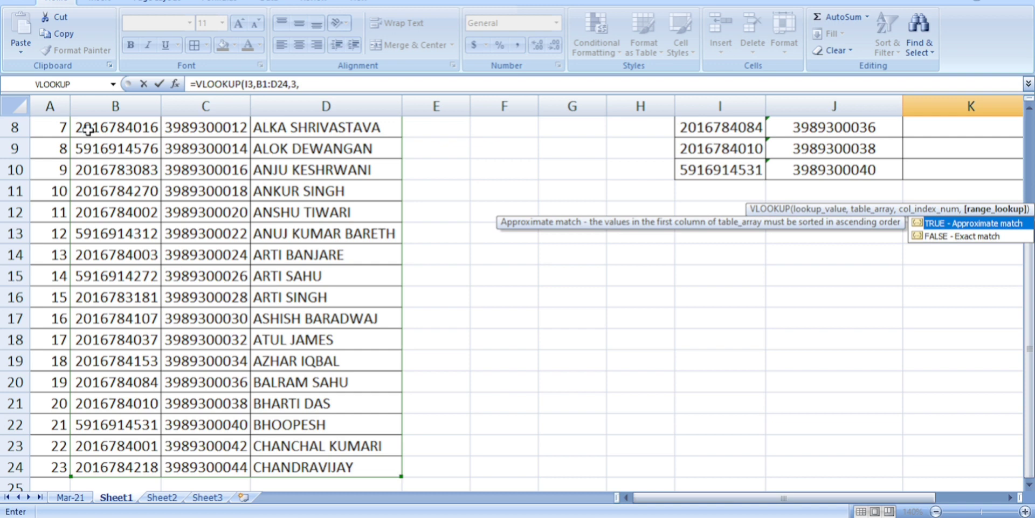
pyautogui.write('0)')
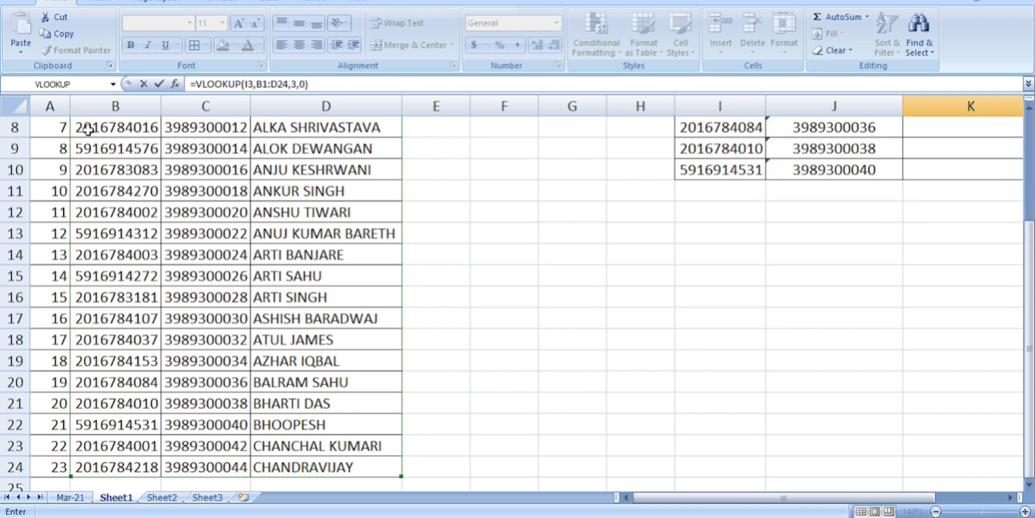
pyautogui.press('Return')
# Step: Fill the Candidate Name formula from K3 down through K10
pyautogui.press('Up')
pyautogui.press('Left')
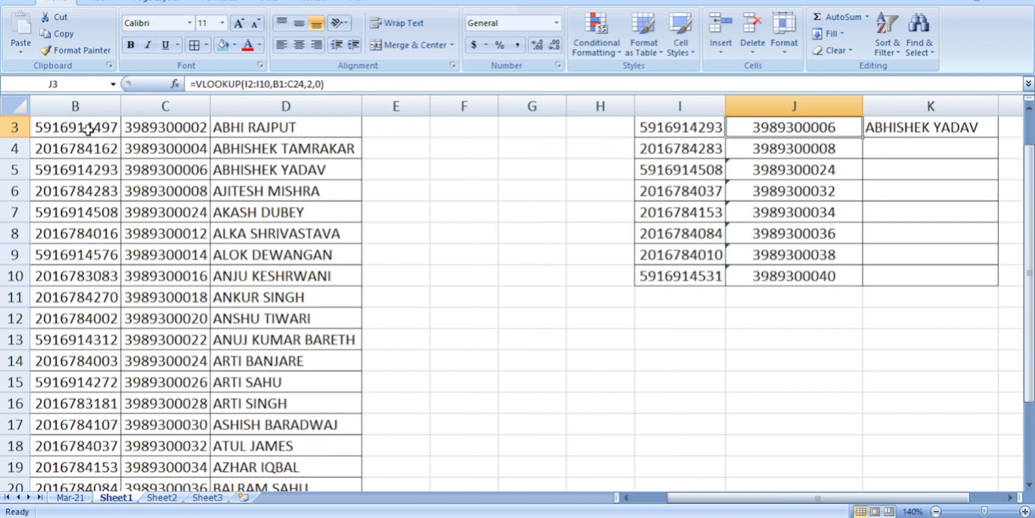
pyautogui.hotkey('ctrl', 'Down')
pyautogui.press('Right')
pyautogui.hotkey('ctrl', 'shift', 'Up')
pyautogui.hotkey('ctrl', 'd')
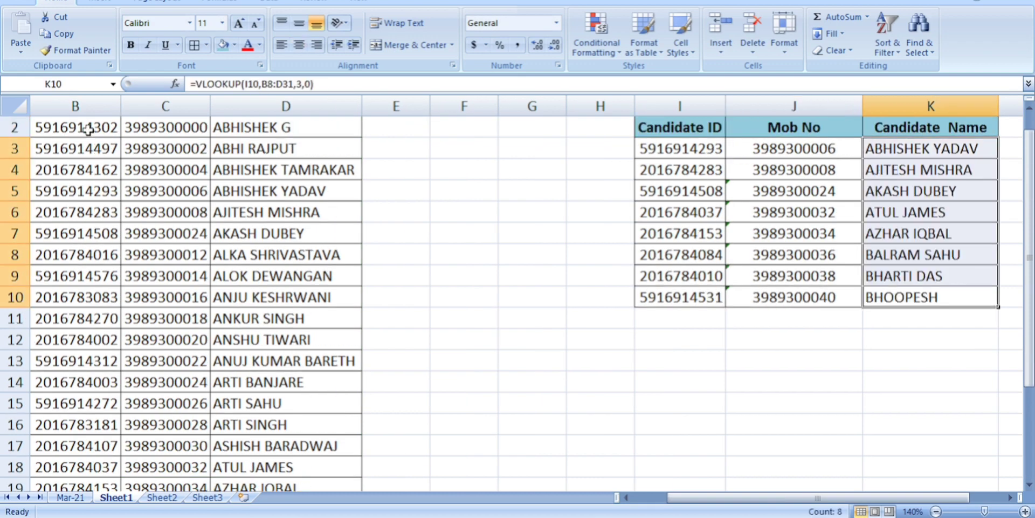
# Step: Clear the lookup formulas from the Mob No and Candidate Name cells J3:K10
pyautogui.press('Right')
pyautogui.press('Left')
pyautogui.press('Up')
pyautogui.press('Up')
pyautogui.press('Up')
pyautogui.press('Up')
pyautogui.press('Up')
pyautogui.press('Up')
pyautogui.press('Up')
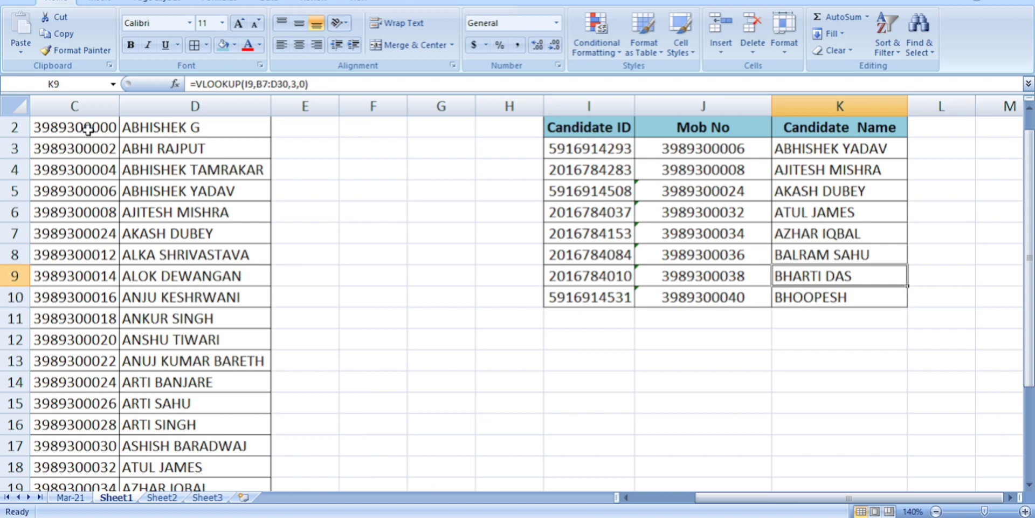
pyautogui.press('Left')
pyautogui.hotkey('shift', 'Right')
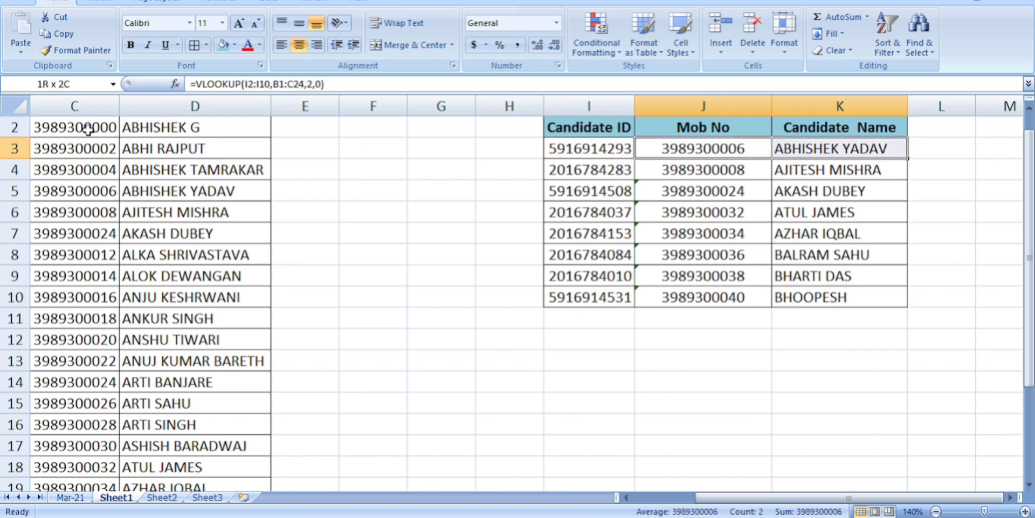
pyautogui.hotkey('ctrl', 'shift', 'Down')
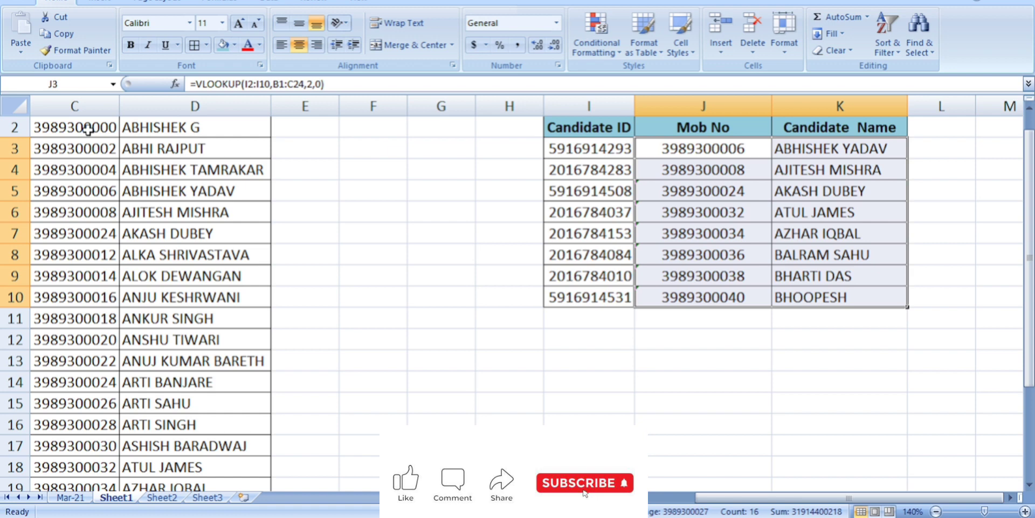
pyautogui.press('Delete')
pyautogui.press('Up')
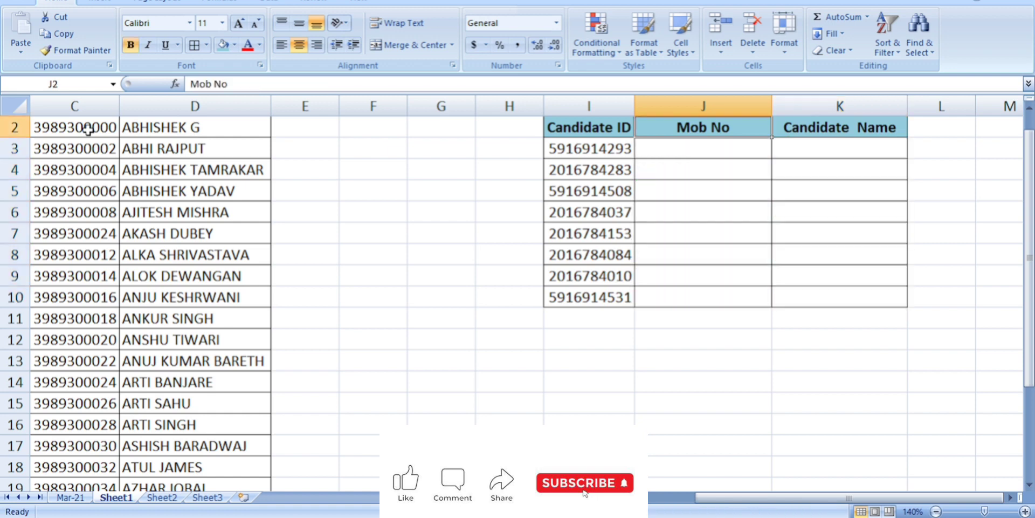
# Step: Hide columns C through G on the lookup sheet
pyautogui.press('Down')
pyautogui.press('Left')
pyautogui.press('Up')
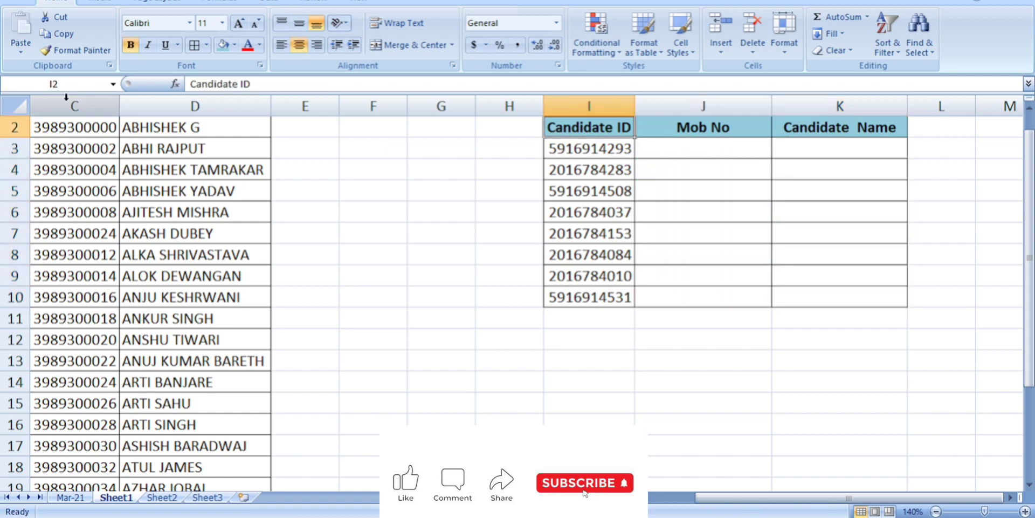
pyautogui.moveTo(73, 106); pyautogui.dragTo(440, 118)
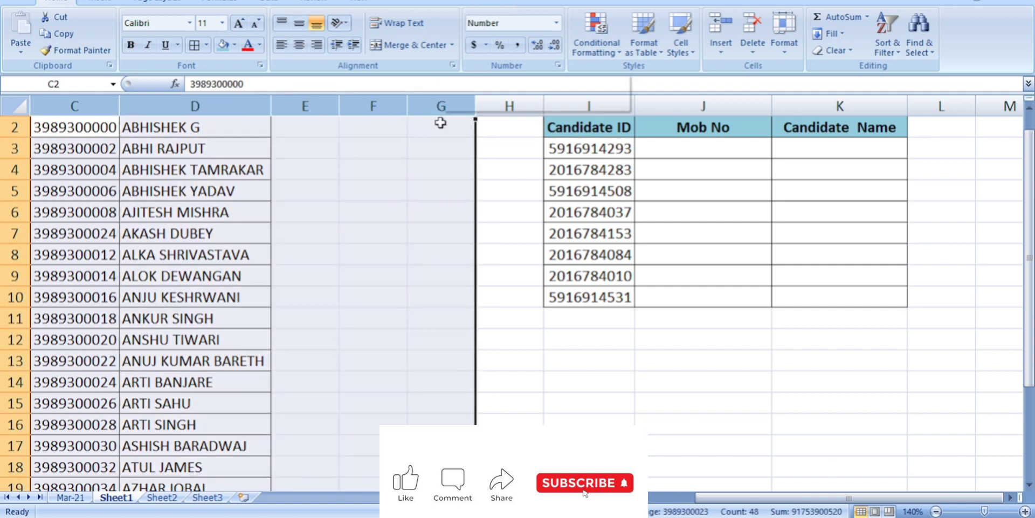
pyautogui.rightClick(440, 118)
pyautogui.click(487, 281)
pyautogui.click(173, 146)
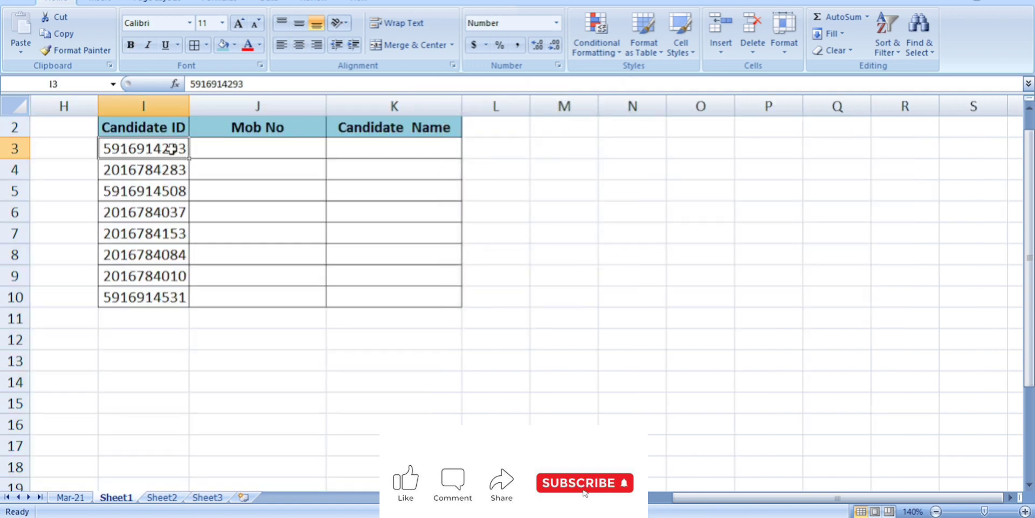
# Step: Hide the empty column H beside the lookup table
pyautogui.click(79, 103)
pyautogui.rightClick(80, 102)
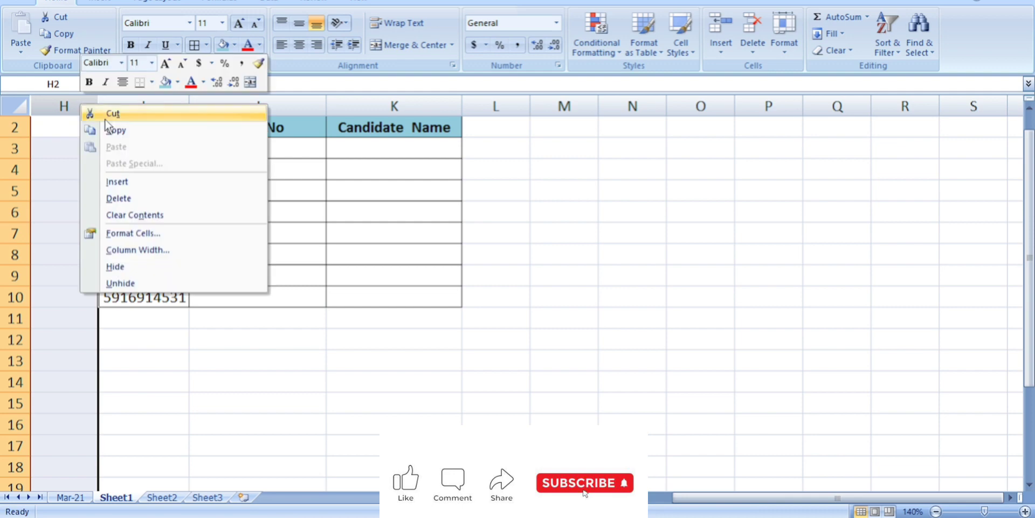
pyautogui.click(116, 266)
pyautogui.click(151, 132)
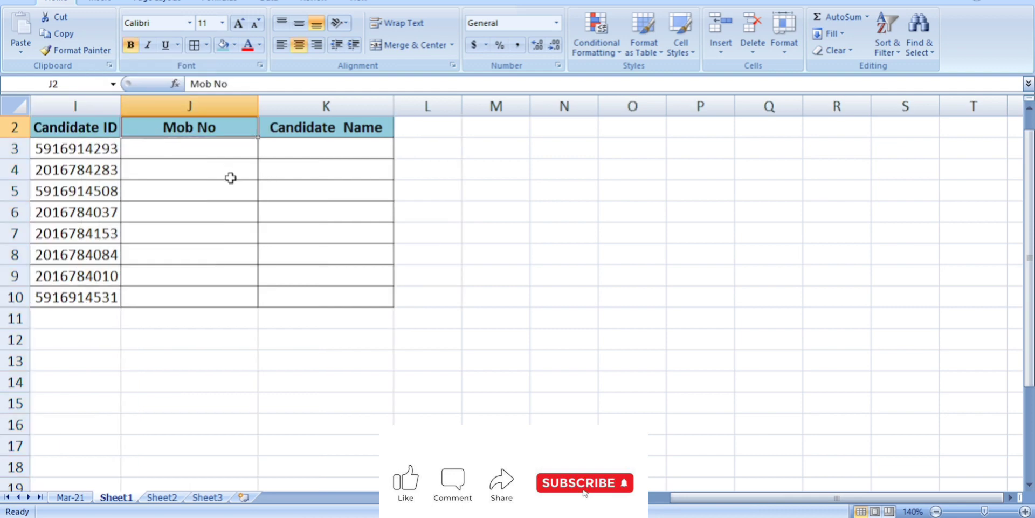
pyautogui.press('Down')
pyautogui.write('=vl')
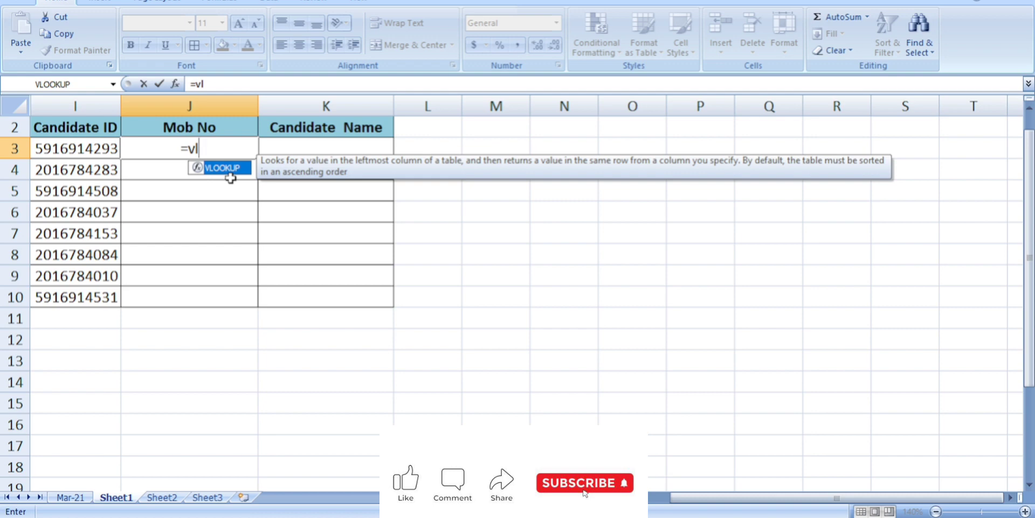
pyautogui.press('Left')
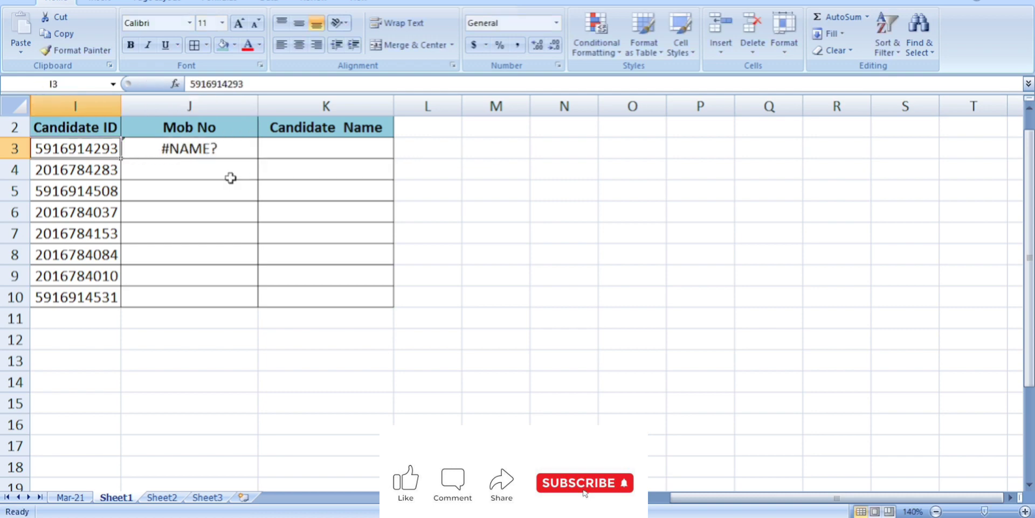
pyautogui.press('Right')
pyautogui.press('Up')
pyautogui.press('Left')
pyautogui.press('Left')
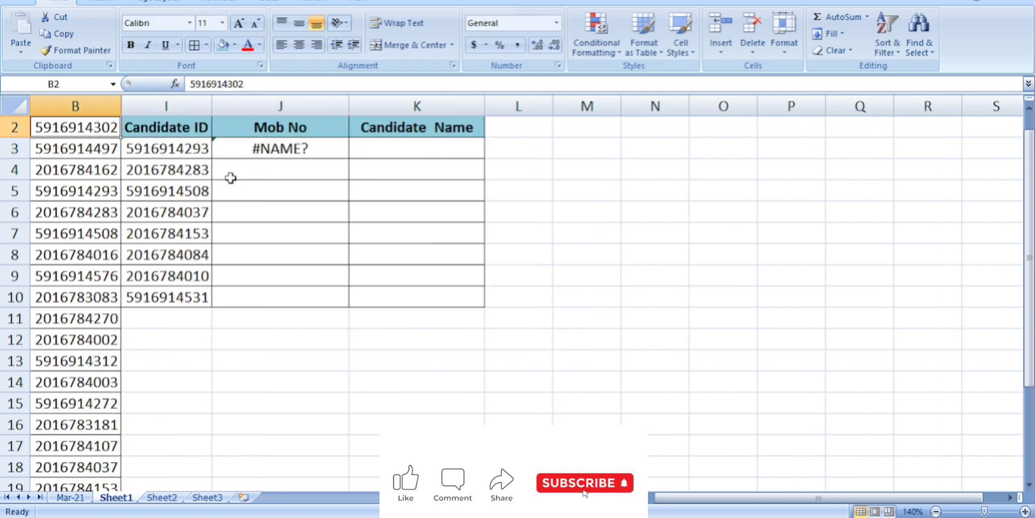
# Step: Hide column B so the source candidate IDs no longer sit beside the lookup table
pyautogui.click(89, 108)
pyautogui.rightClick(89, 108)
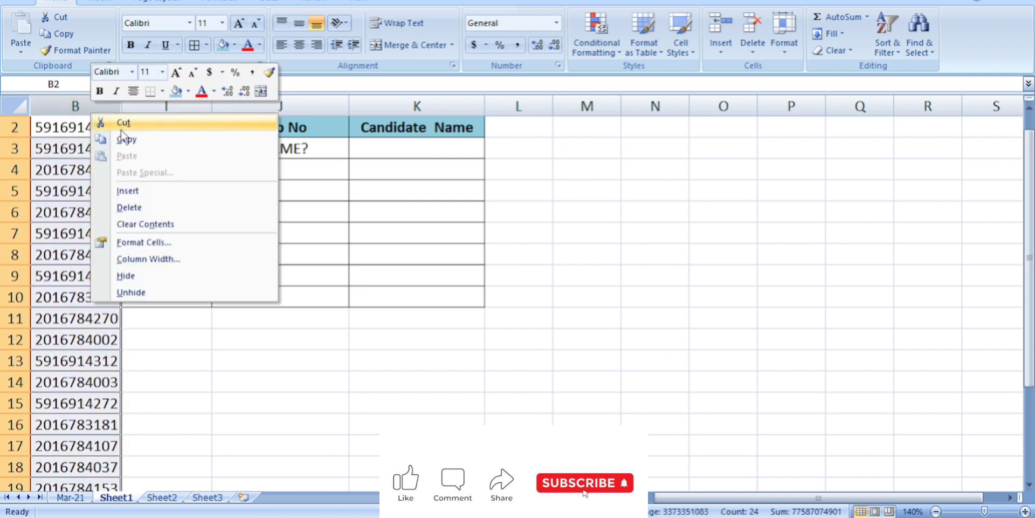
pyautogui.click(128, 276)
pyautogui.click(170, 165)
pyautogui.press('Up')
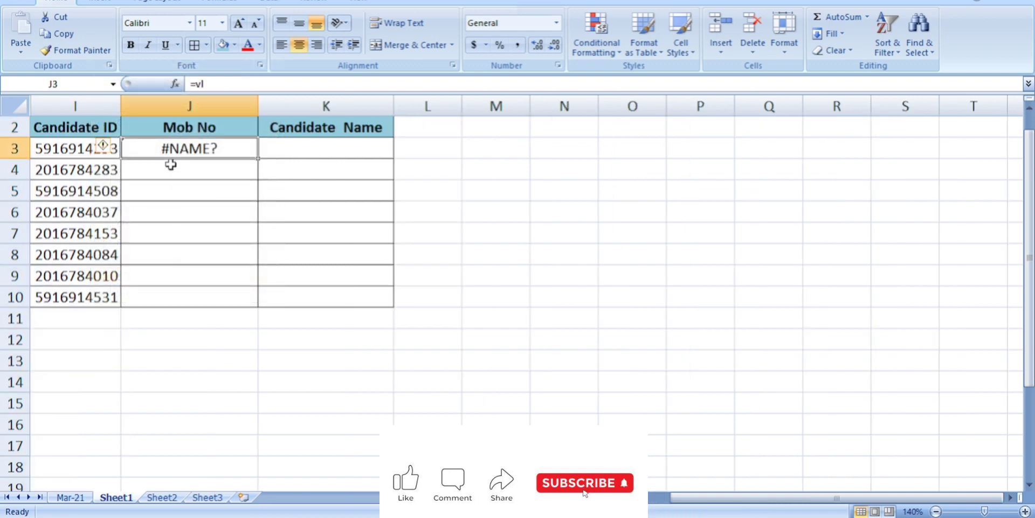
pyautogui.press('Delete')
pyautogui.write('=vl')
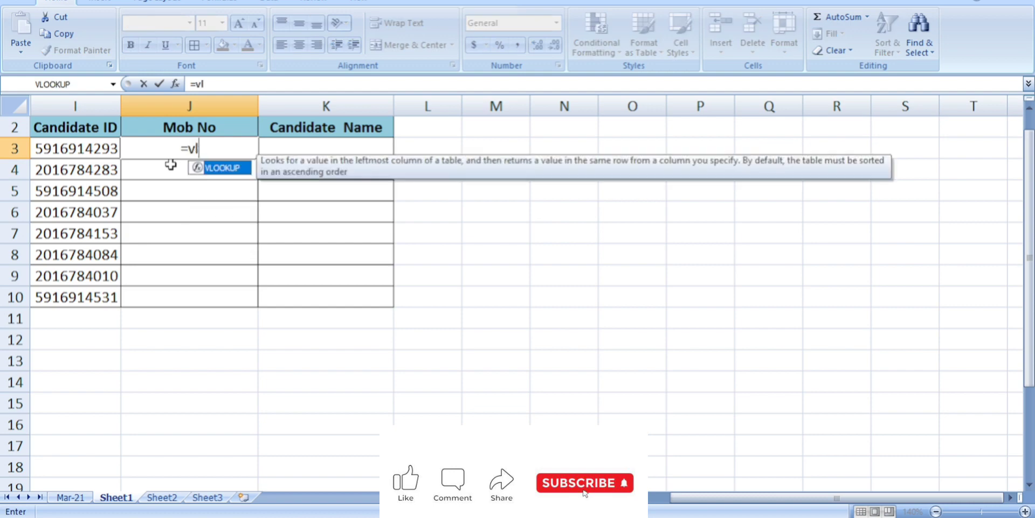
pyautogui.press('Tab')
pyautogui.press('Left')
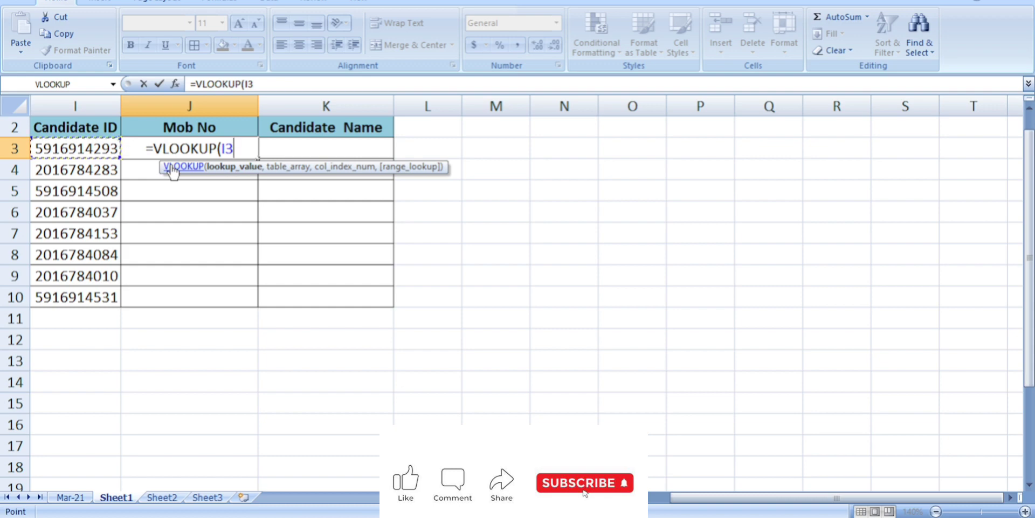
pyautogui.write(',')
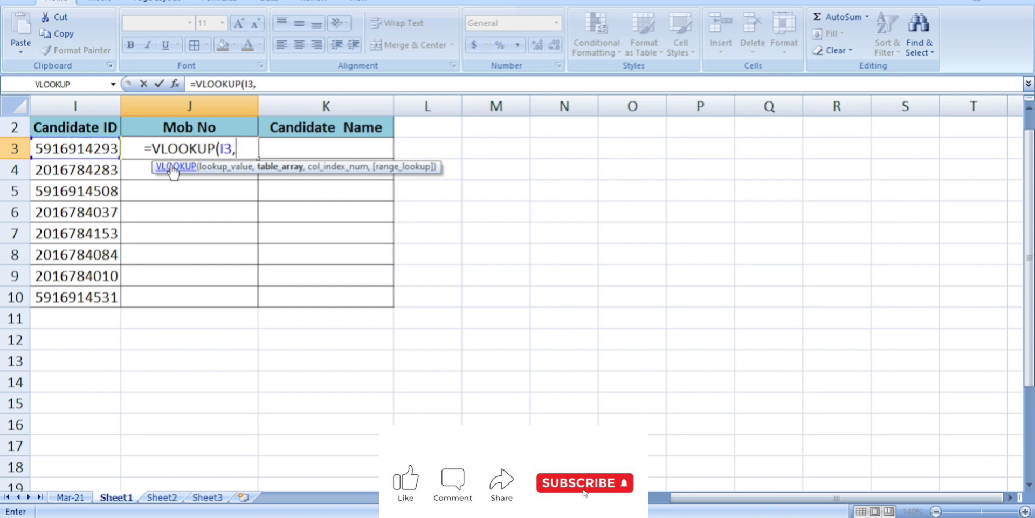
pyautogui.hotkey('alt', 'Tab')
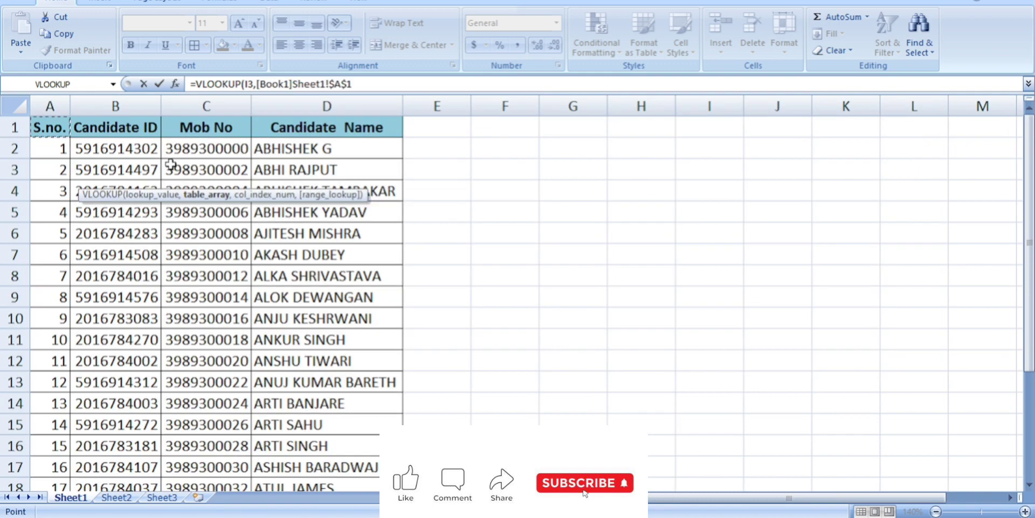
pyautogui.hotkey('shift', 'Right')
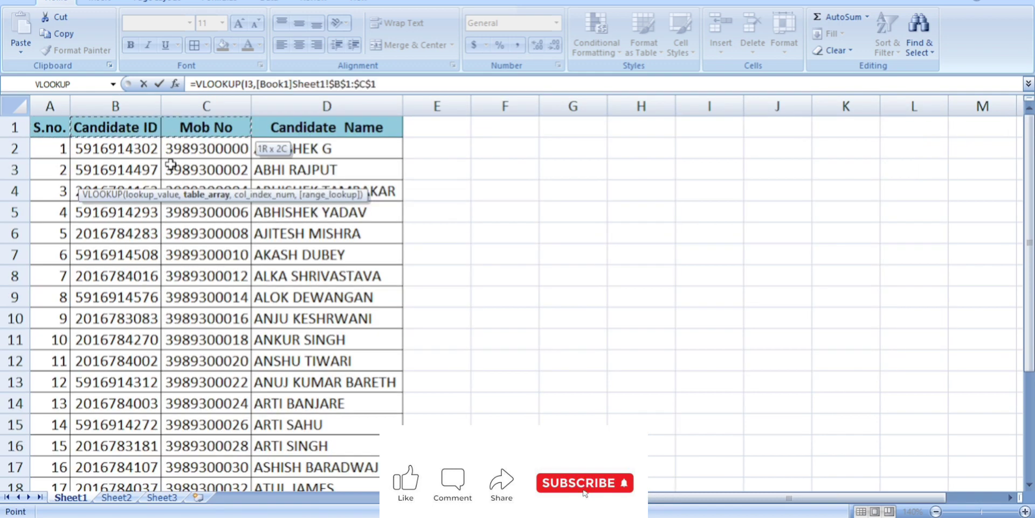
pyautogui.press('Right')
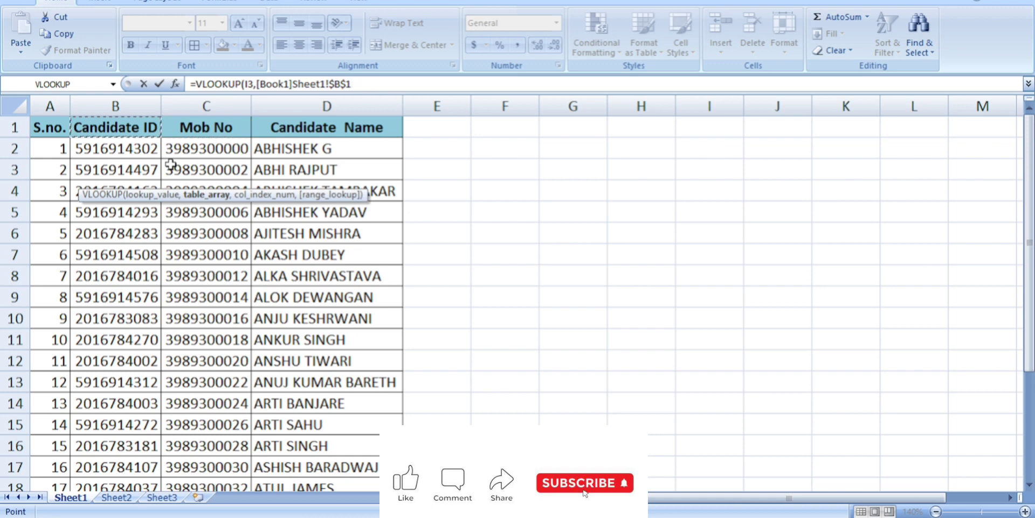
pyautogui.press('Left')
pyautogui.press('Escape')
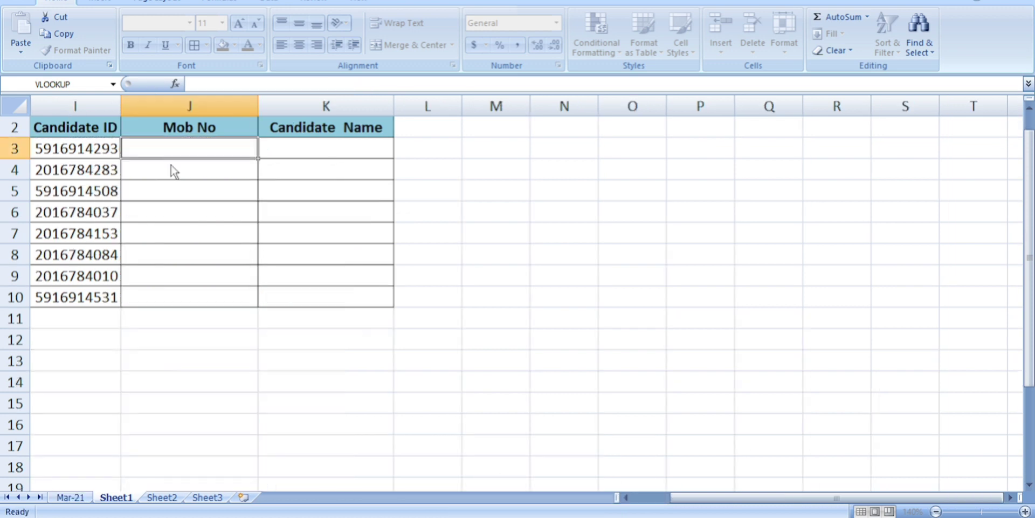
pyautogui.write('=-')
pyautogui.press('BackSpace')
pyautogui.press('BackSpace')
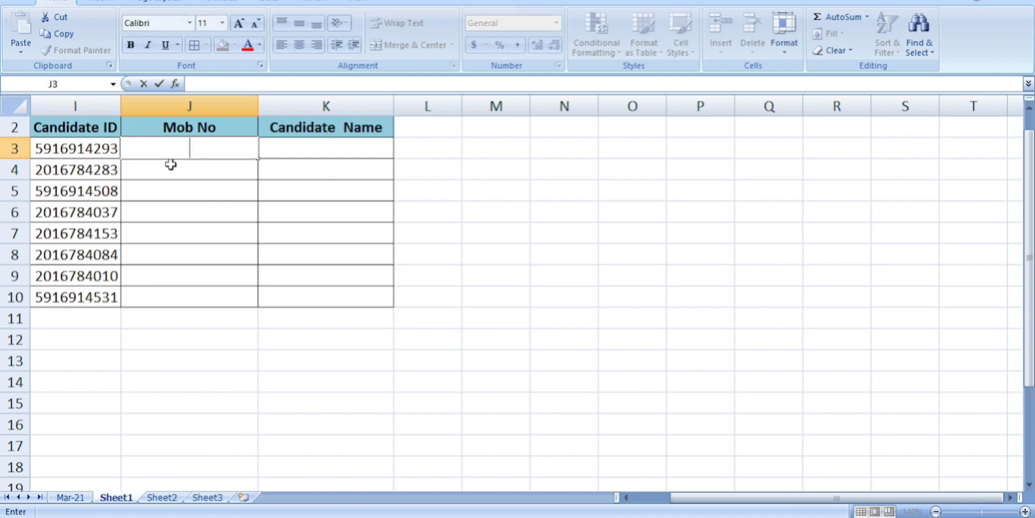
pyautogui.write('=-')
pyautogui.press('BackSpace')
pyautogui.press('BackSpace')
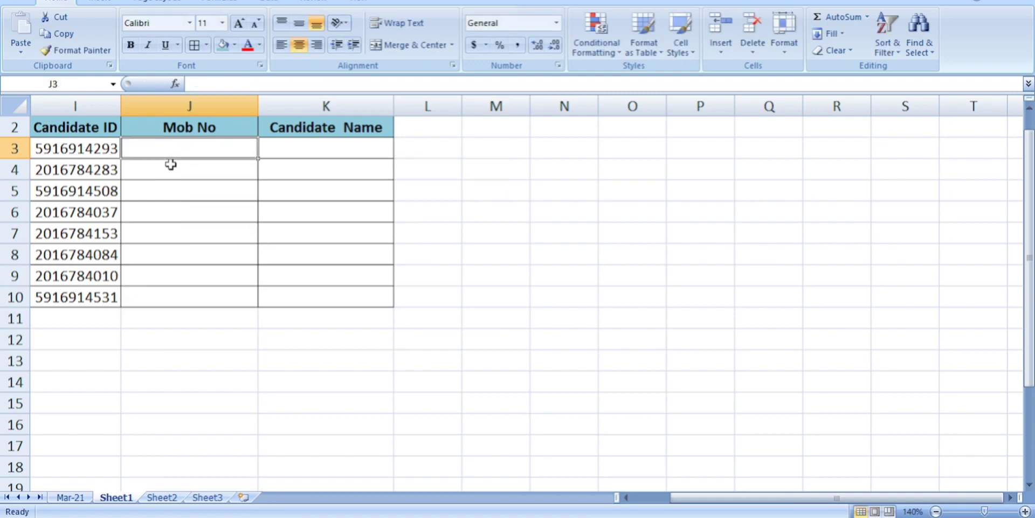
# Step: Start a VLOOKUP formula in Mob No cell J3 with candidate ID cell I3 as the lookup value
pyautogui.write('=vl')
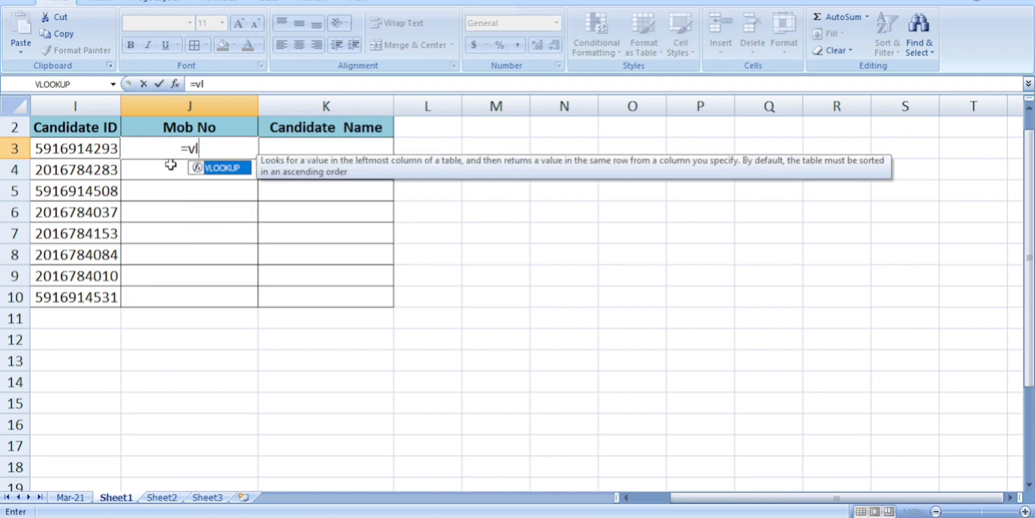
pyautogui.press('Tab')
pyautogui.press('Left')
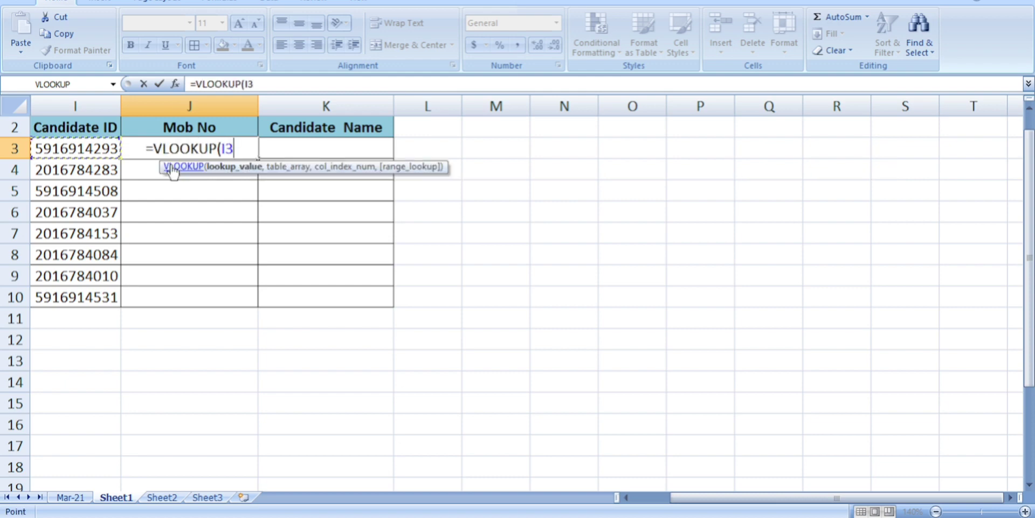
pyautogui.write(',')
# Step: Add the Candidate ID and Mob No columns, B1:C24 on Sheet1 of the Book1 workbook, as the J3 formula's table array
pyautogui.hotkey('alt', 'Tab')
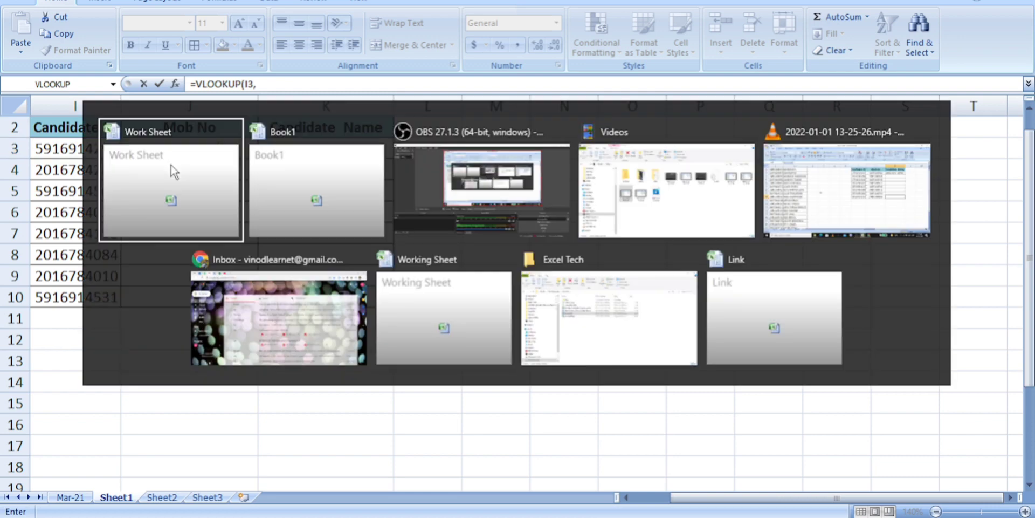
pyautogui.hotkey('alt', 'Tab')
pyautogui.press('Right')
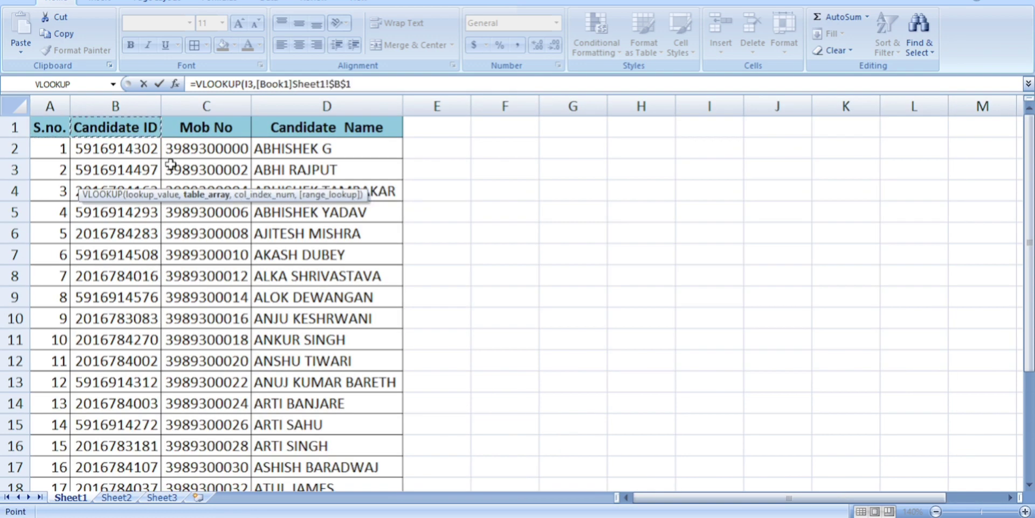
pyautogui.hotkey('shift', 'Right')
pyautogui.hotkey('shift', 'Right')
pyautogui.hotkey('shift', 'Left')
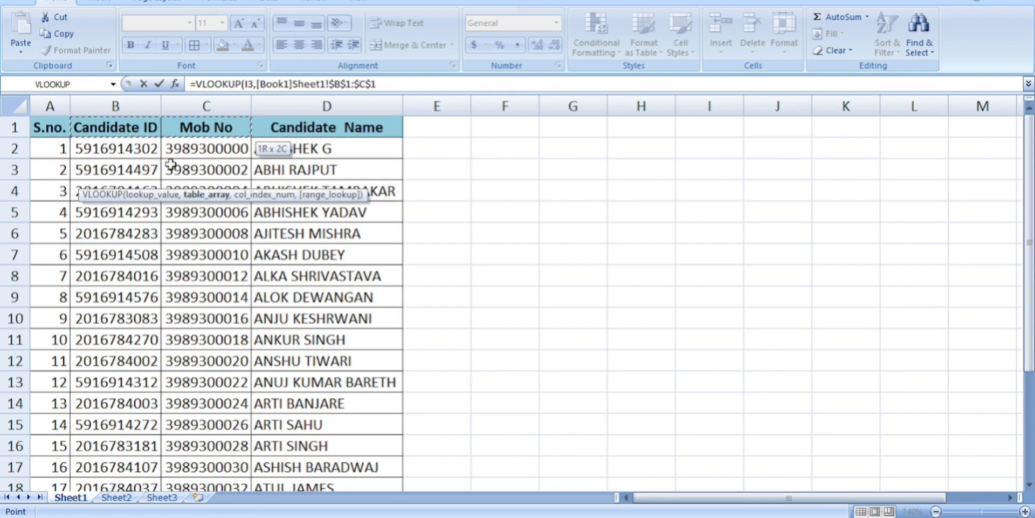
pyautogui.hotkey('shift', 'Down')
pyautogui.hotkey('shift', 'Down')
pyautogui.hotkey('shift', 'Down')
pyautogui.hotkey('shift', 'Down')
pyautogui.hotkey('shift', 'Down')
pyautogui.hotkey('shift', 'Down')
pyautogui.hotkey('shift', 'Down')
pyautogui.hotkey('shift', 'Down')
pyautogui.hotkey('shift', 'Down')
pyautogui.hotkey('shift', 'Down')
pyautogui.hotkey('shift', 'Down')
pyautogui.hotkey('shift', 'Down')
pyautogui.hotkey('shift', 'Down')
pyautogui.hotkey('shift', 'Down')
pyautogui.hotkey('shift', 'Down')
pyautogui.hotkey('shift', 'Down')
pyautogui.hotkey('shift', 'Down')
pyautogui.hotkey('shift', 'Down')
pyautogui.hotkey('shift', 'Down')
pyautogui.hotkey('shift', 'Down')
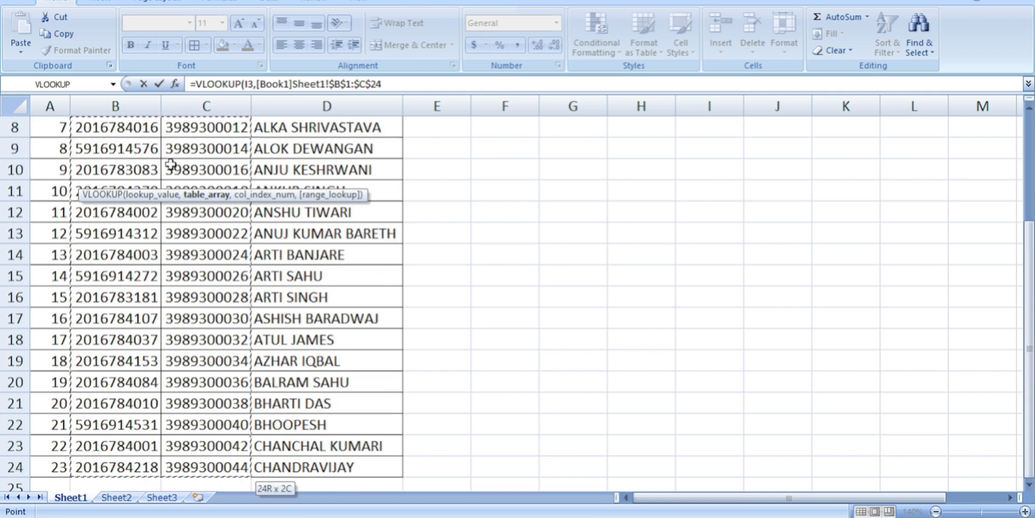
# Step: Complete the J3 VLOOKUP formula with column index 2 and 0 for an exact match
pyautogui.write(',2')
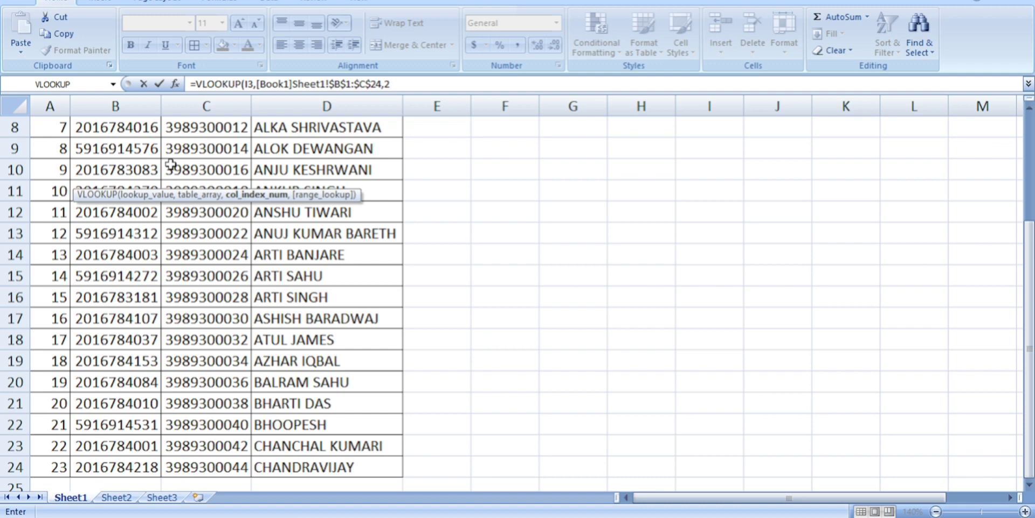
pyautogui.write(',')
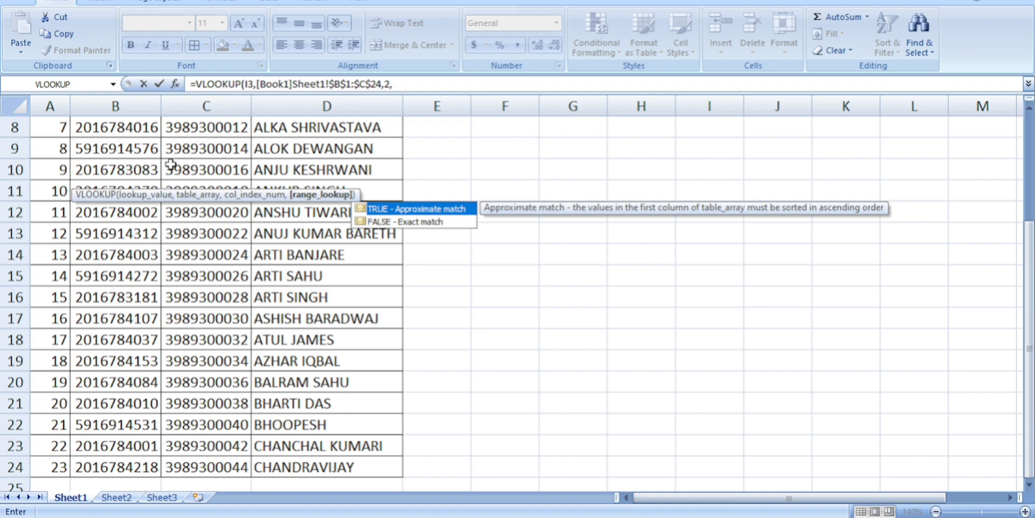
pyautogui.write('0')
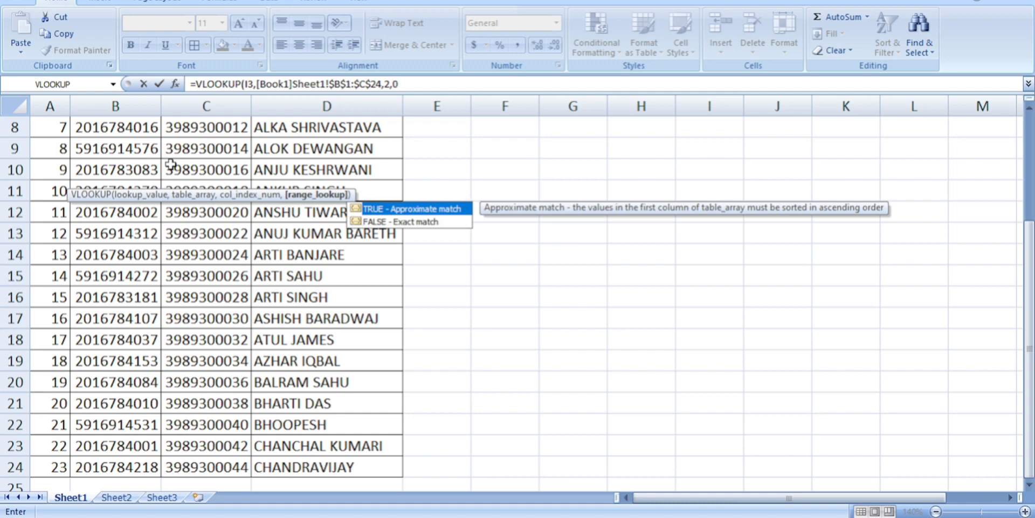
pyautogui.write(')')
pyautogui.press('Return')
# Step: Fill the Mob No formula from J3 down through J10
pyautogui.press('Up')
pyautogui.press('Left')
pyautogui.hotkey('ctrl', 'Down')
pyautogui.press('Right')
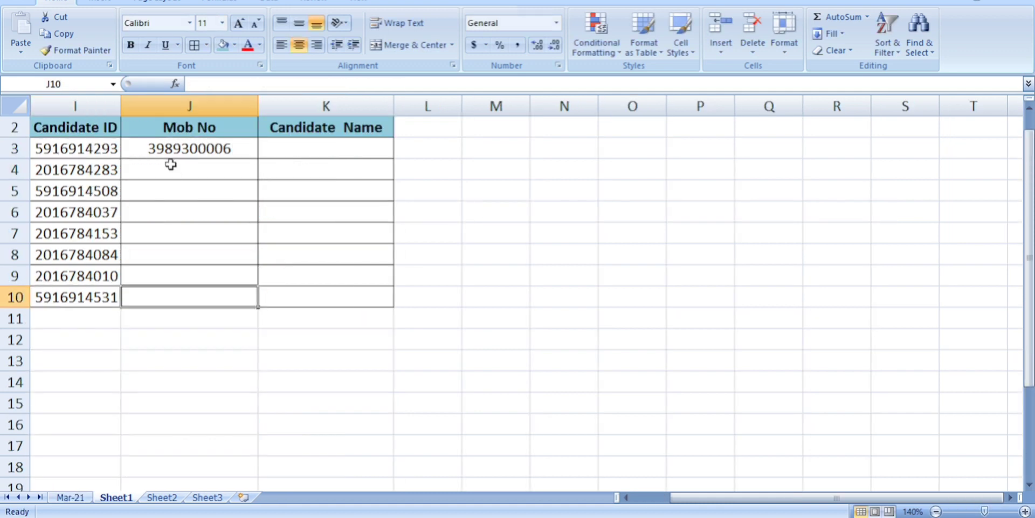
pyautogui.hotkey('ctrl', 'shift', 'Up')
pyautogui.hotkey('ctrl', 'd')
# Step: Examine the finished cross-workbook VLOOKUP formula in Mob No cell J3
pyautogui.press('Up')
pyautogui.press('Up')
pyautogui.hotkey('ctrl', 'Up')
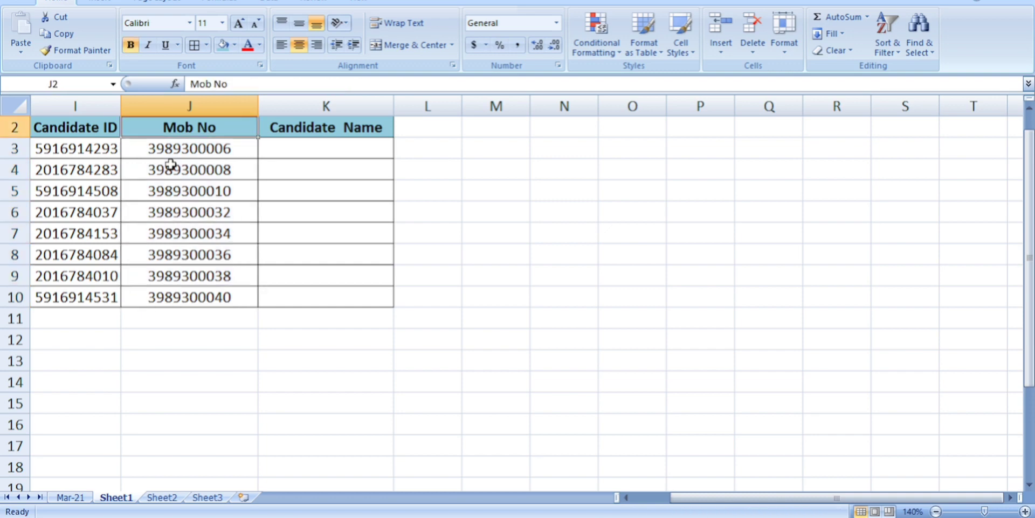
pyautogui.press('Down')
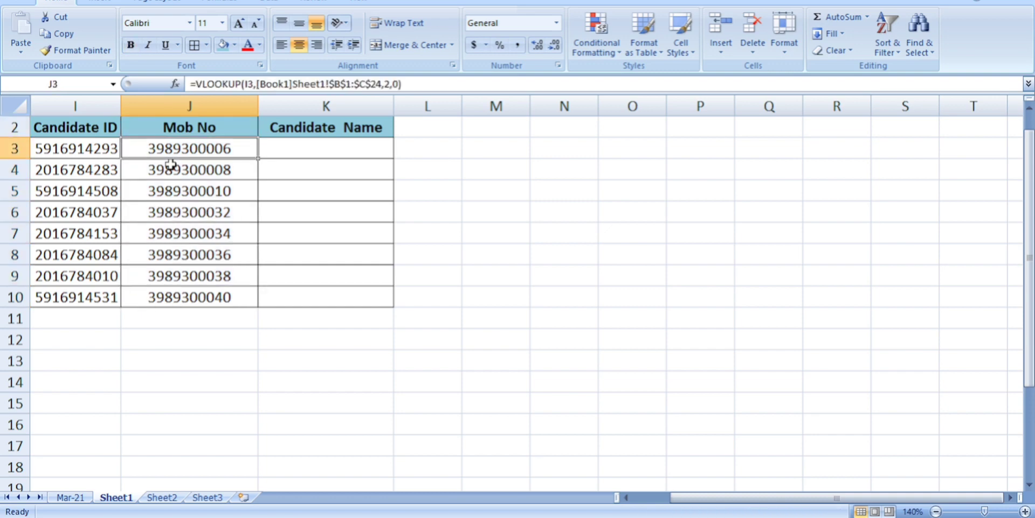
pyautogui.press('Up')
pyautogui.press('Down')
pyautogui.press('F2')
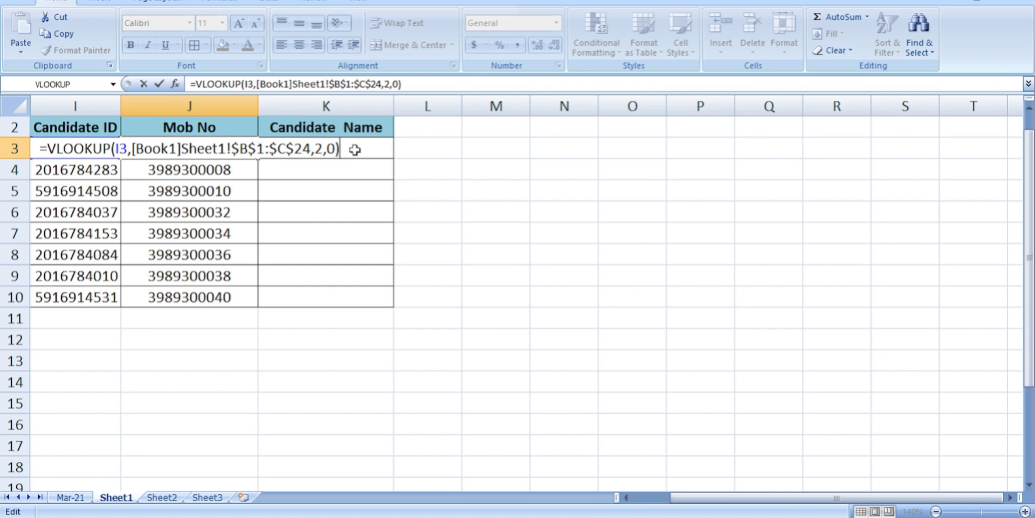
pyautogui.hotkey('ctrl', 'Return')
# Step: Start a VLOOKUP formula in Candidate Name cell K3 with candidate ID cell I3 as the lookup value
pyautogui.click(329, 150)
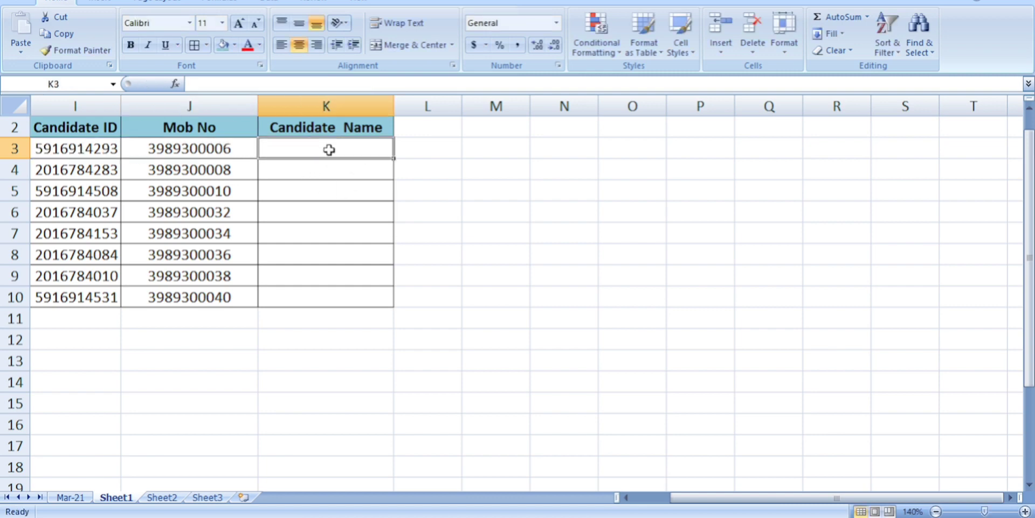
pyautogui.write('=vl')
pyautogui.press('Tab')
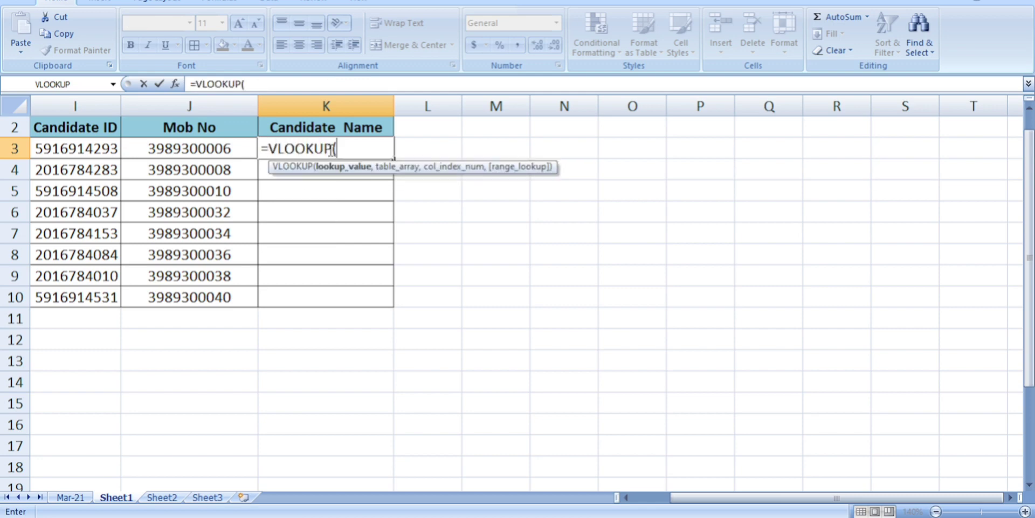
pyautogui.press('Left')
pyautogui.press('Left')
pyautogui.write(',')
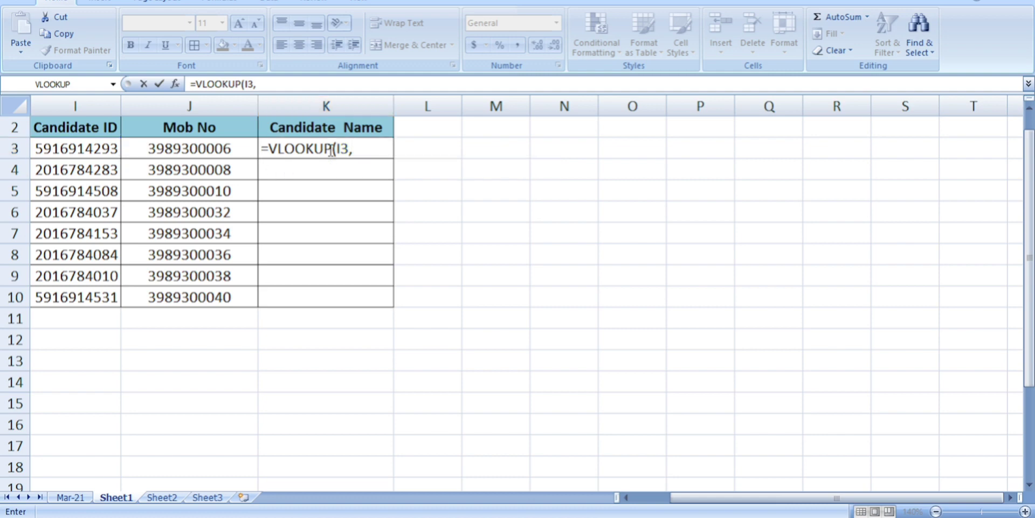
# Step: Set the K3 VLOOKUP table array to $B$1:$D$24 on Sheet1 of the Book1 workbook
pyautogui.hotkey('alt', 'Tab')
pyautogui.hotkey('ctrl', 'Home')
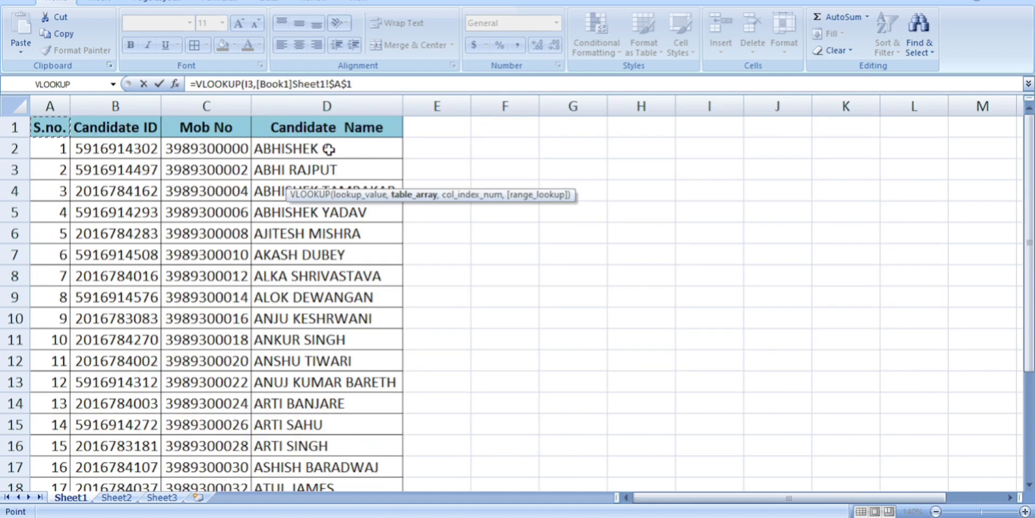
pyautogui.press('Right')
pyautogui.hotkey('shift', 'Right')
pyautogui.hotkey('shift', 'Right')
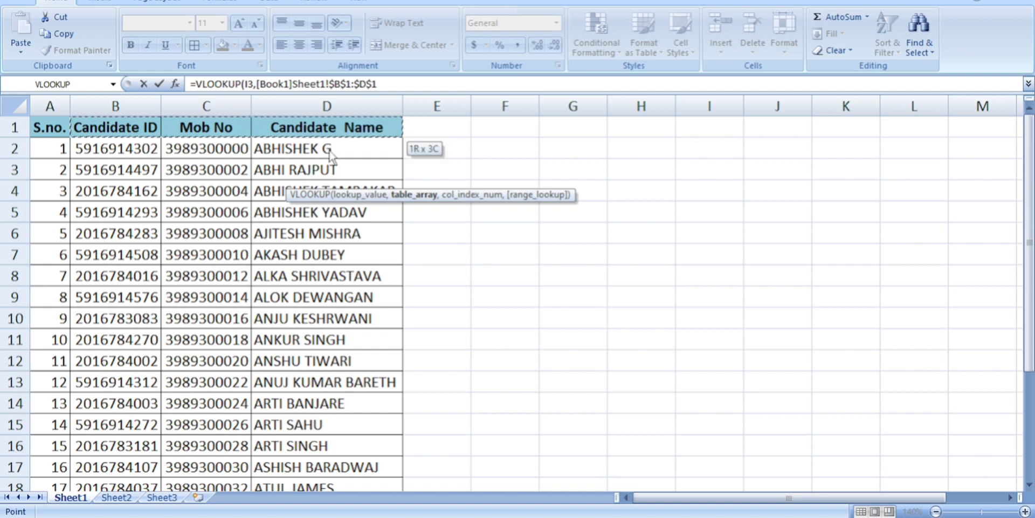
pyautogui.hotkey('ctrl', 'shift', 'Down')
pyautogui.write(',')
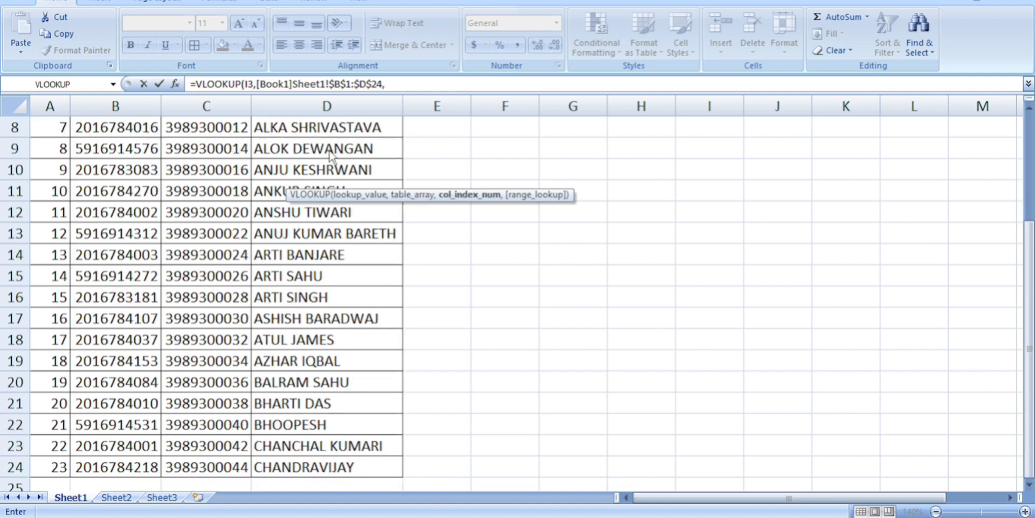
# Step: Complete the K3 VLOOKUP formula with column index 3 and 0 for an exact match
pyautogui.write('3,')
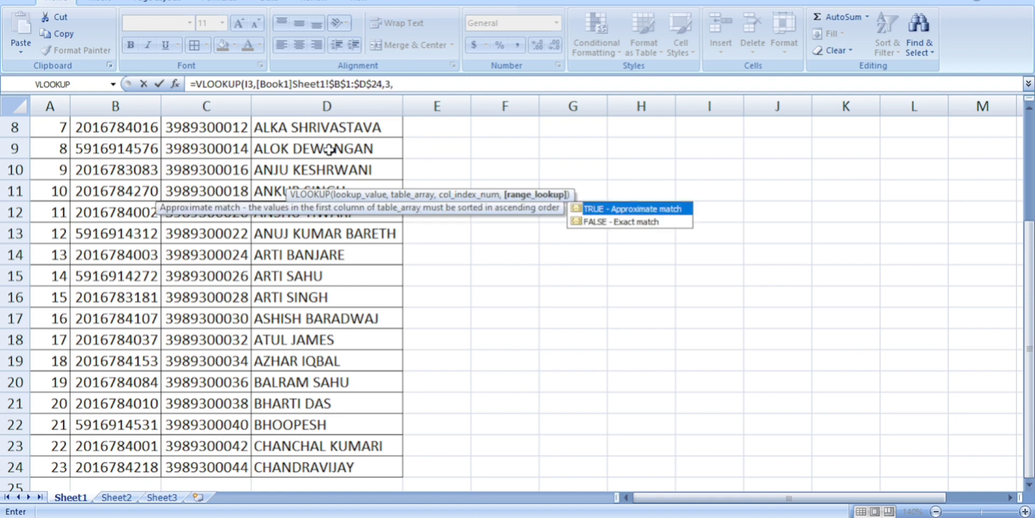
pyautogui.write('0)')
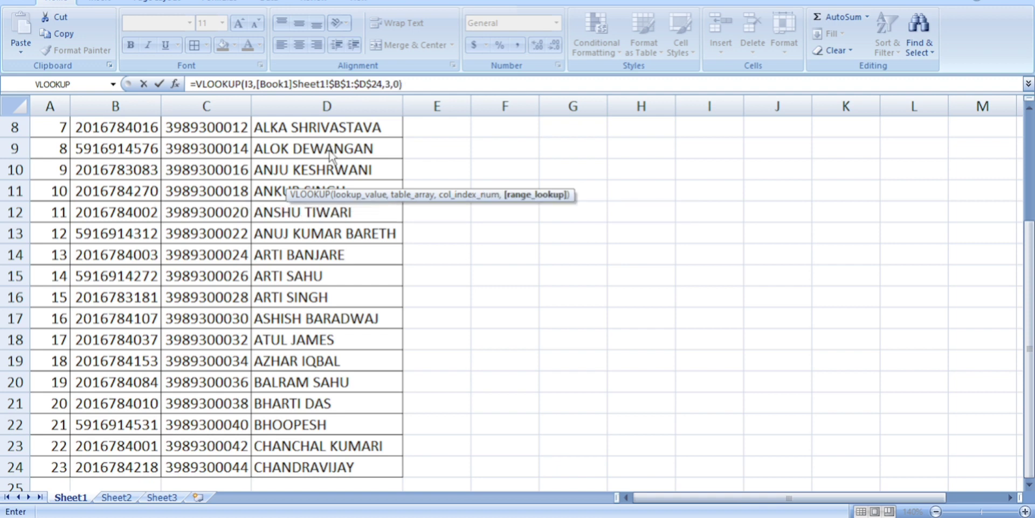
pyautogui.press('Return')
# Step: Fill the Candidate Name formula from K3 down through K10
pyautogui.press('Left')
pyautogui.hotkey('ctrl', 'Down')
pyautogui.press('Right')
pyautogui.hotkey('ctrl', 'shift', 'Up')
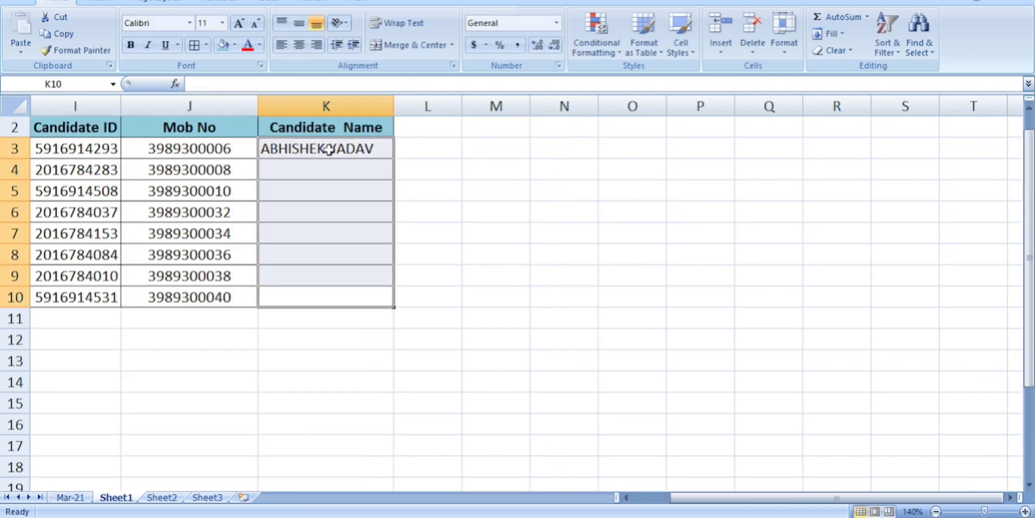
pyautogui.hotkey('ctrl', 'd')
# Step: Clear the leftover serial numbers in column A from row 11 downward
pyautogui.hotkey('ctrl', 'Up')
pyautogui.press('Home')
pyautogui.press('Down')
pyautogui.press('Right')
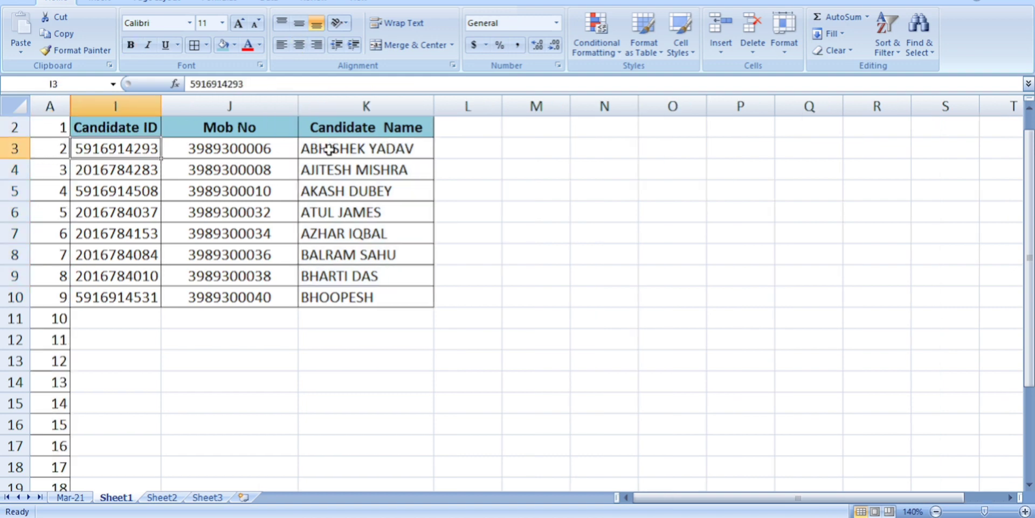
pyautogui.press('Left')
pyautogui.press('Down')
pyautogui.press('Down')
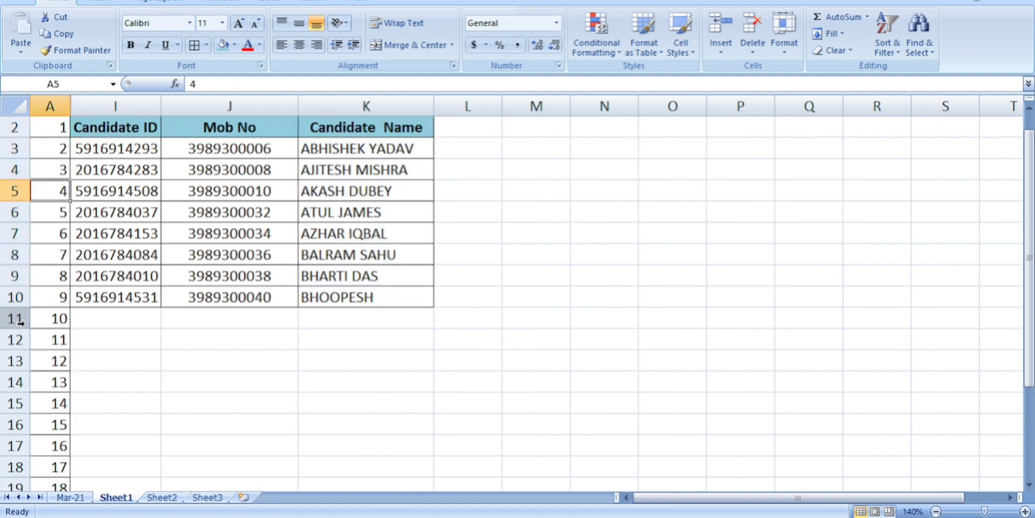
pyautogui.moveTo(26, 328); pyautogui.dragTo(6, 339)
pyautogui.hotkey('ctrl', 'shift', 'Down')
pyautogui.press('Delete')
pyautogui.hotkey('ctrl', 'Up')
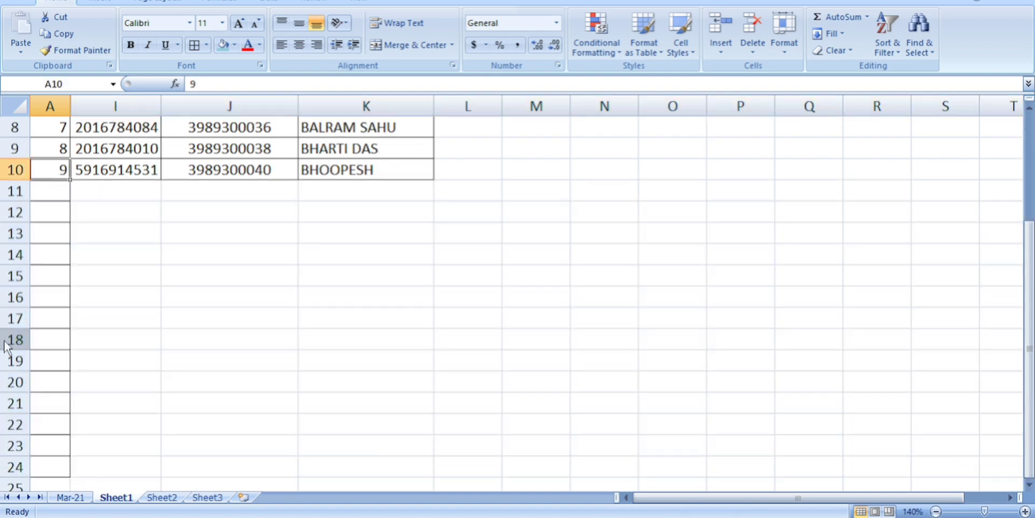
# Step: Try replacing the VLOOKUP formulas in J3:K10 with their values using Paste Special
pyautogui.hotkey('ctrl', 'Up')
pyautogui.hotkey('ctrl', 'Right')
pyautogui.hotkey('ctrl', 'Left')
pyautogui.press('Down')
pyautogui.press('Right')
pyautogui.press('Right')
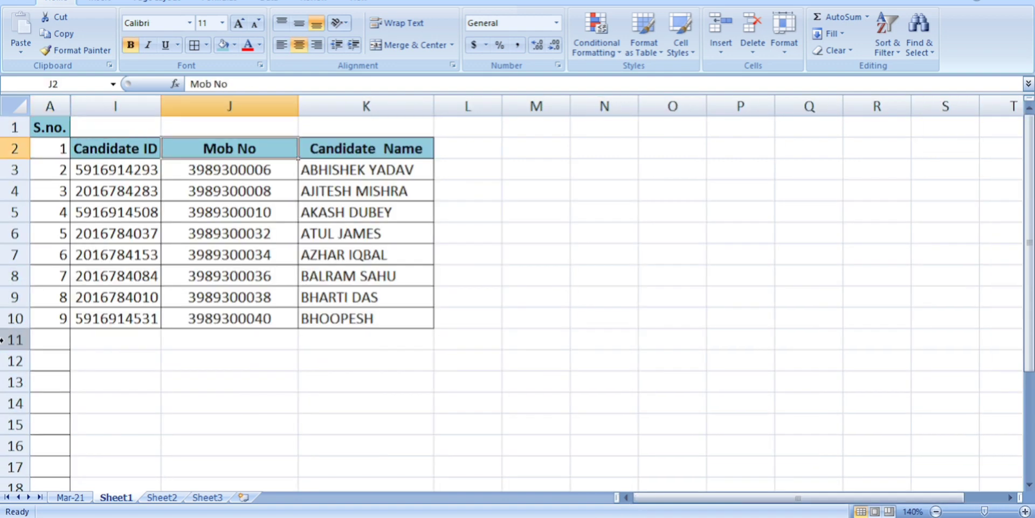
pyautogui.press('Down')
pyautogui.hotkey('ctrl', 'shift', 'Down')
pyautogui.hotkey('shift', 'Right')
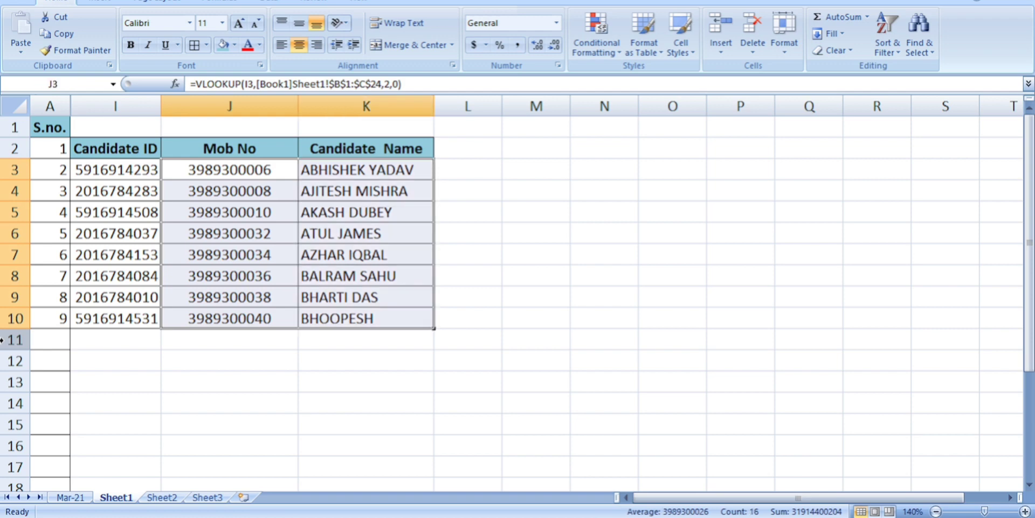
pyautogui.hotkey('ctrl', 'c')
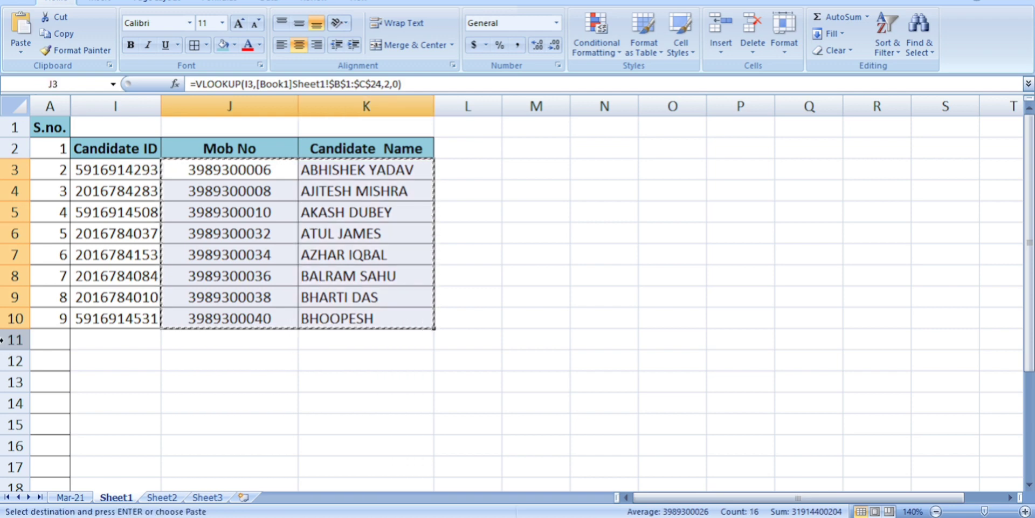
pyautogui.hotkey('alt', 'e')
pyautogui.press('s')
pyautogui.press('v')
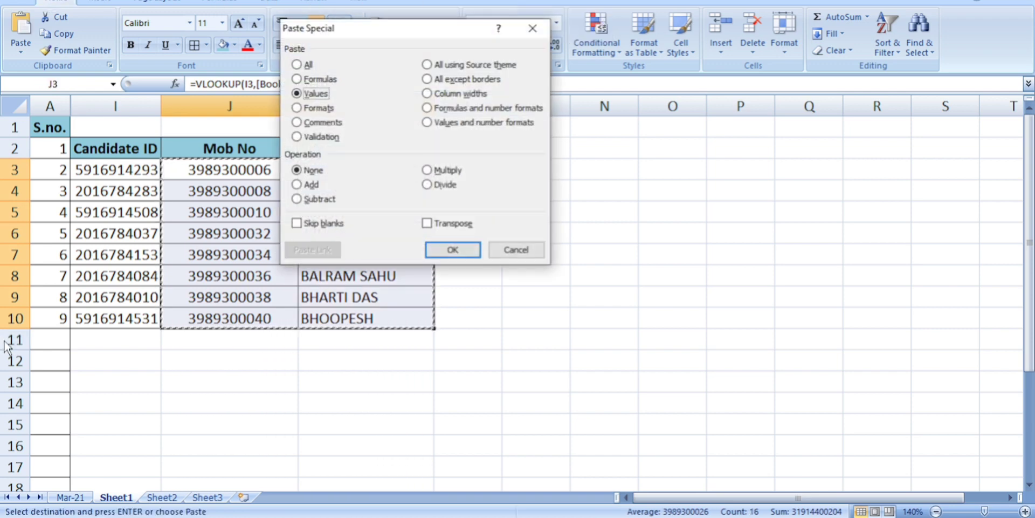
pyautogui.press('Return')
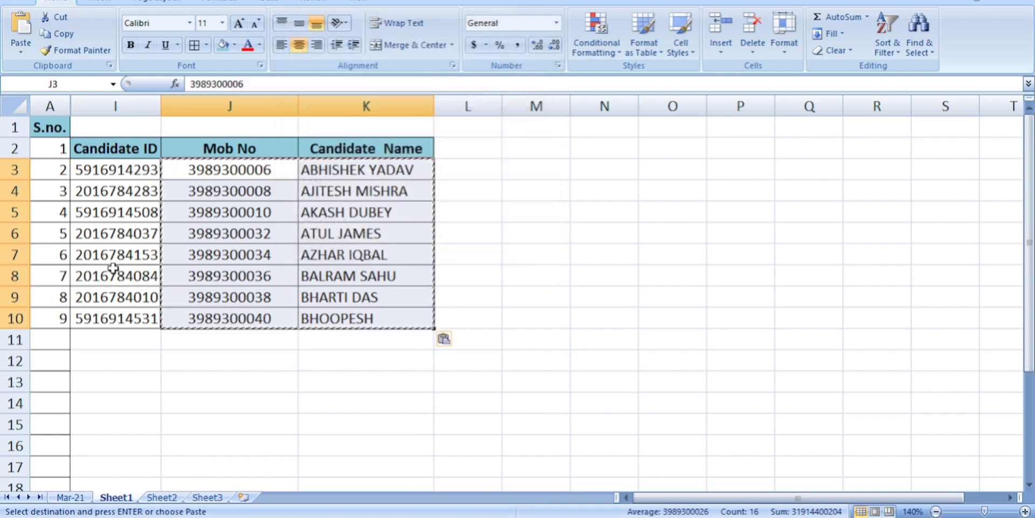
# Step: Undo the values-only paste over J3:K10 and cancel the copy selection
pyautogui.click(255, 259)
pyautogui.press('Up')
pyautogui.press('Up')
pyautogui.press('Up')
pyautogui.press('Up')
pyautogui.press('Up')
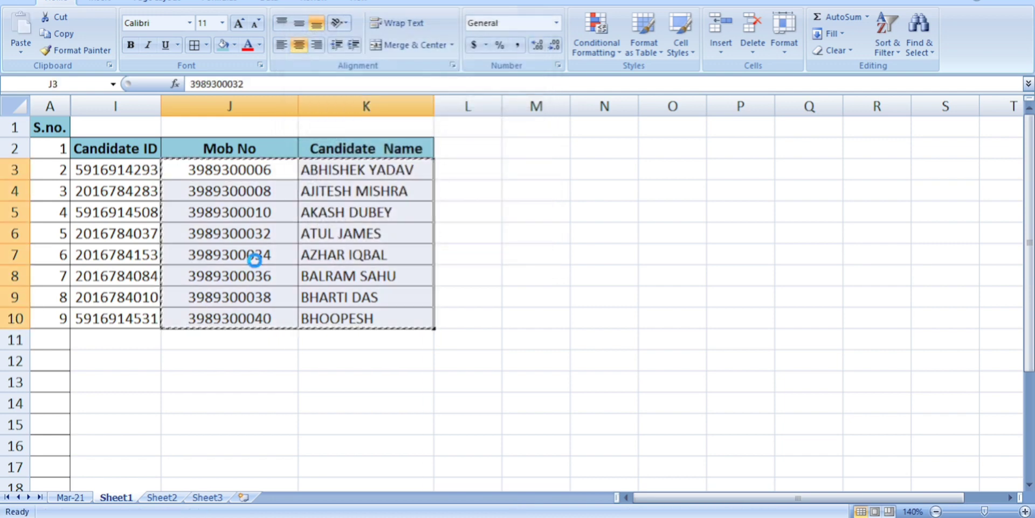
pyautogui.press('Up')
pyautogui.press('Escape')
# Step: Copy the Mob No and Candidate Name results in J3:K10 and paste them in place as Values
pyautogui.press('Down')
pyautogui.press('Down')
pyautogui.hotkey('shift', 'Right')
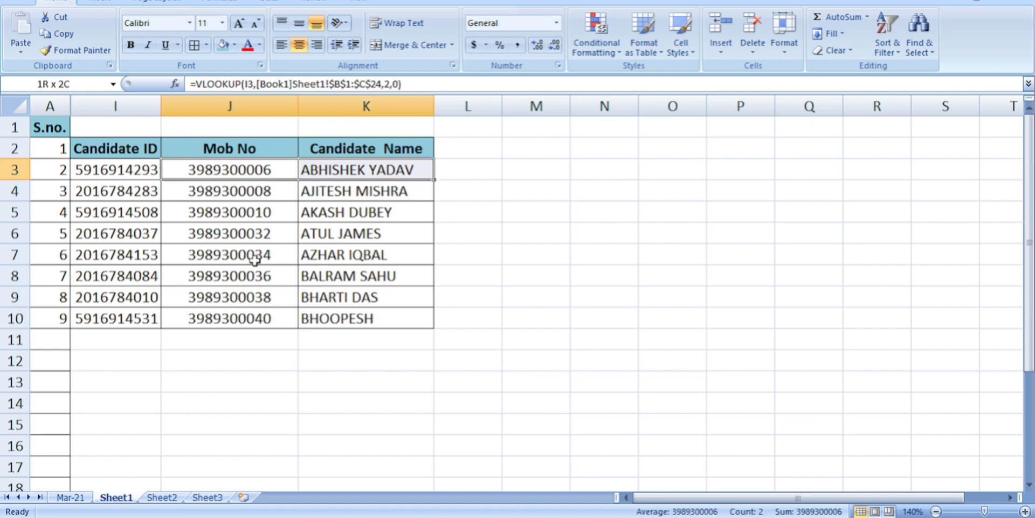
pyautogui.hotkey('ctrl', 'shift', 'Down')
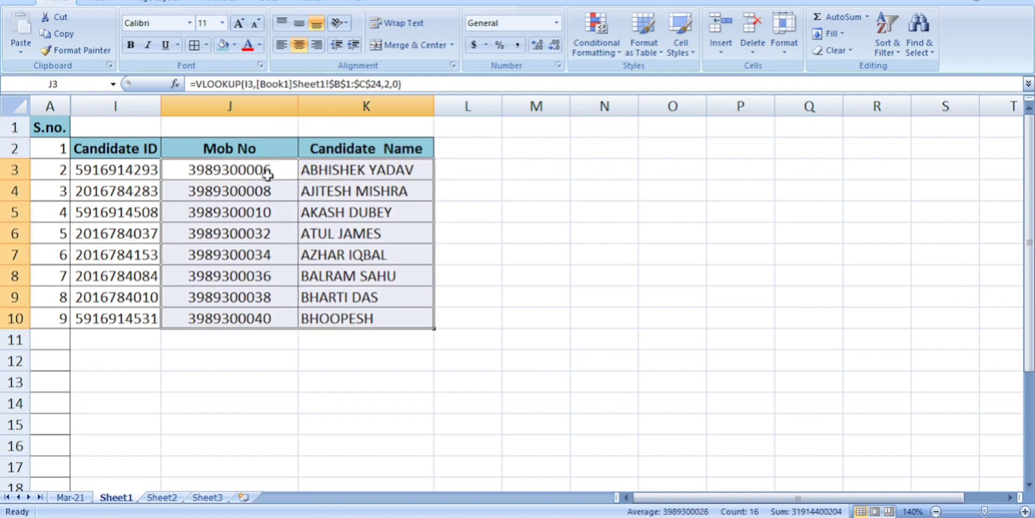
pyautogui.hotkey('ctrl', 'c')
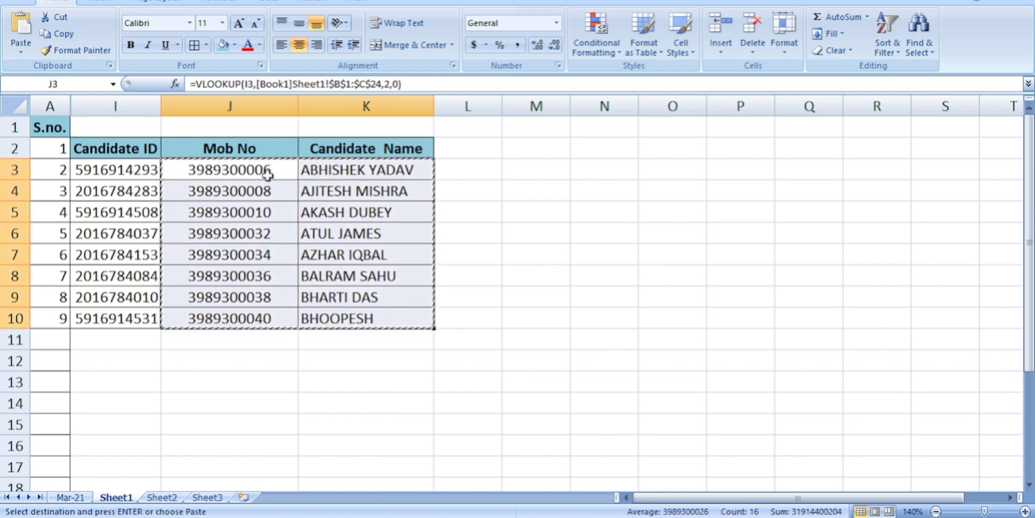
pyautogui.rightClick(268, 174)
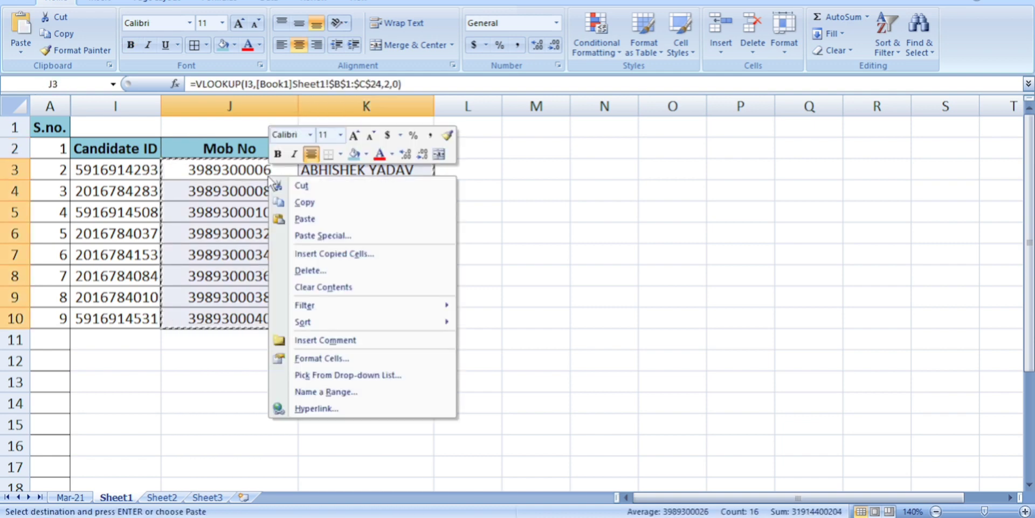
pyautogui.click(338, 238)
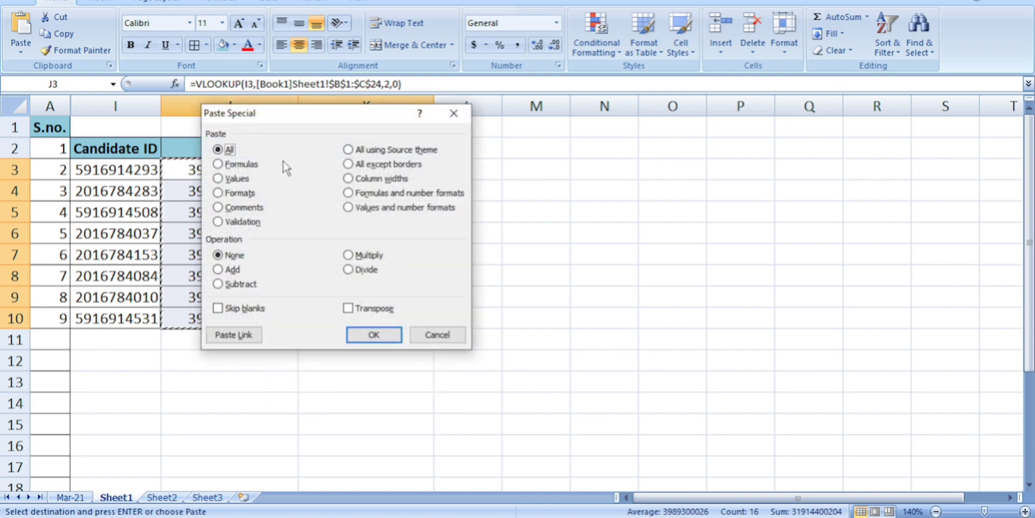
pyautogui.click(225, 179)
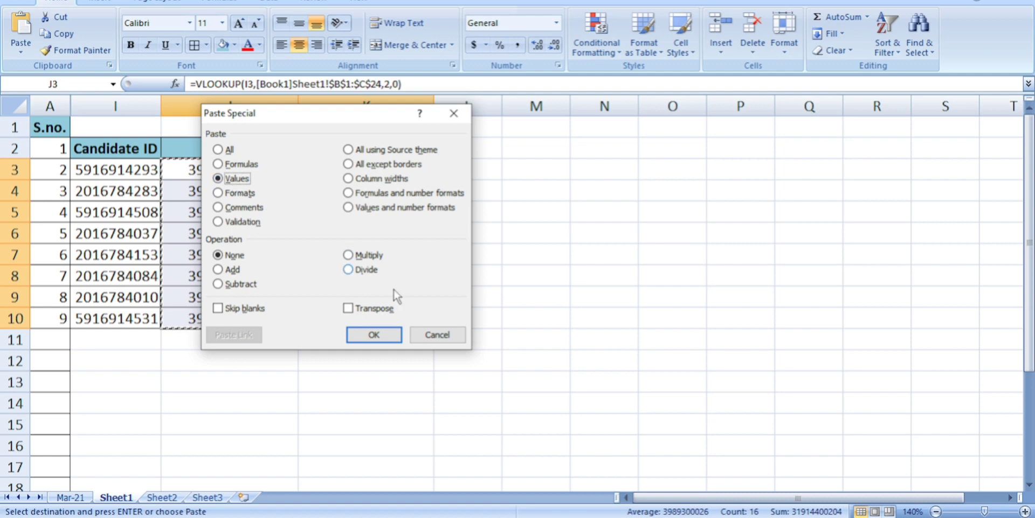
pyautogui.click(387, 336)
pyautogui.click(347, 215)
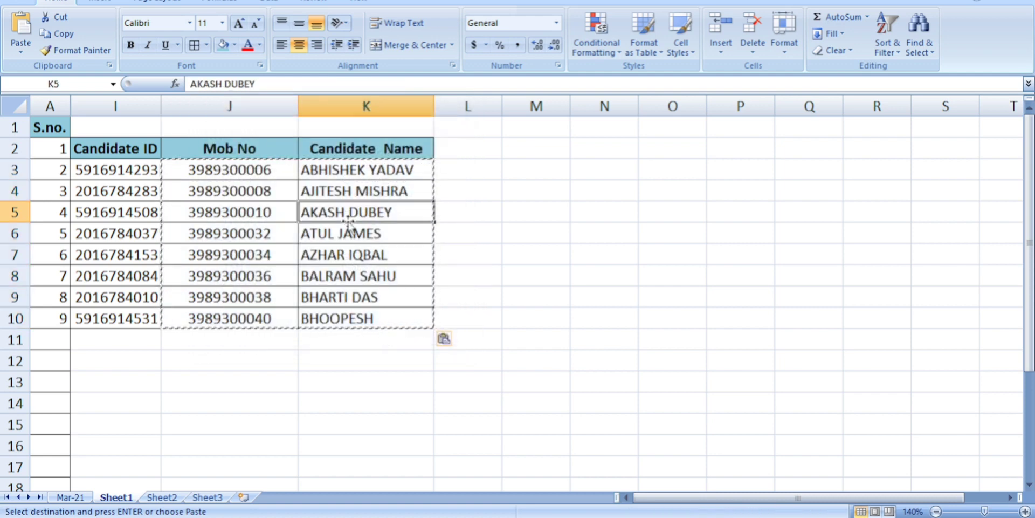
pyautogui.press('Escape')
# Step: Delete the S.no. column A from Sheet1
pyautogui.press('Up')
pyautogui.press('Up')
pyautogui.press('Up')
pyautogui.press('Up')
pyautogui.press('Home')
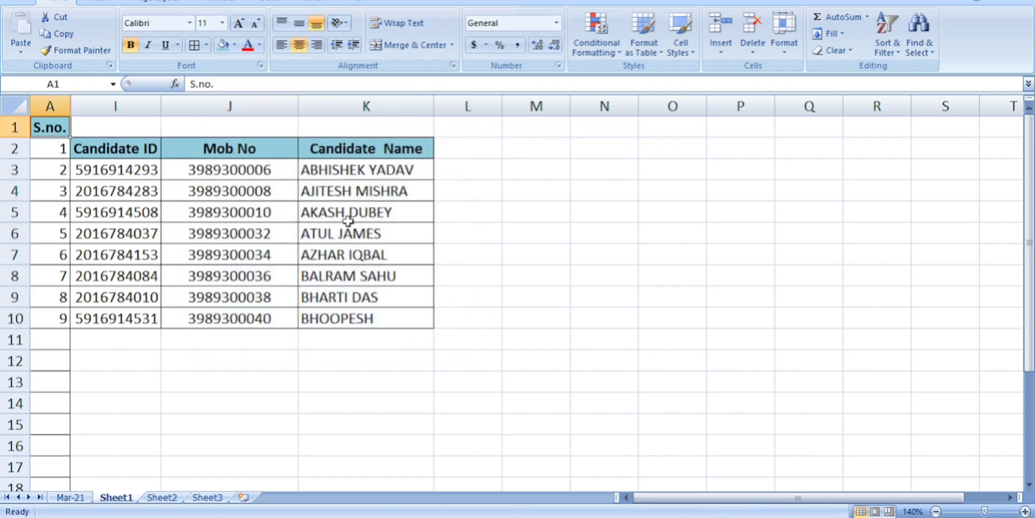
pyautogui.press('Down')
pyautogui.press('Right')
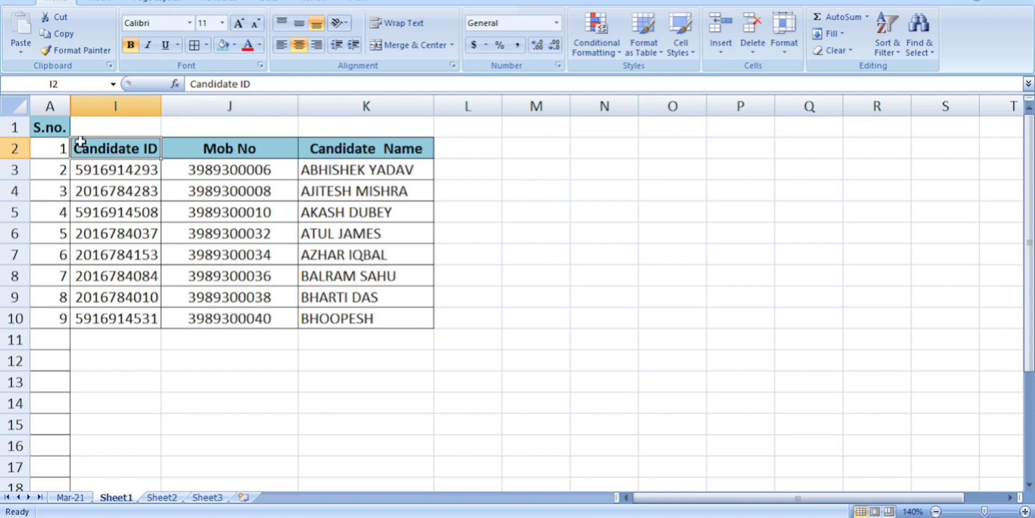
pyautogui.click(52, 104)
pyautogui.hotkey('ctrl', '-')
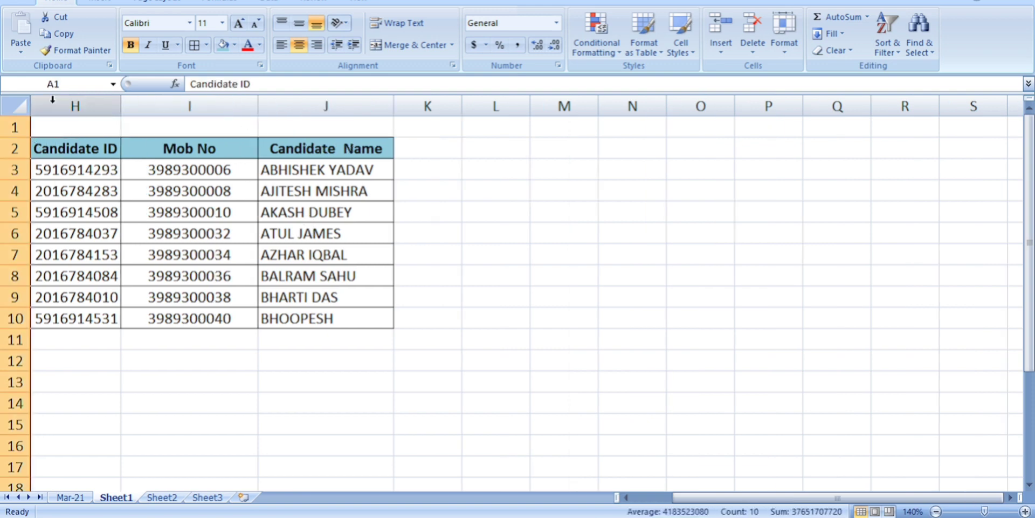
# Step: Review the finished Candidate ID, Mob No and Candidate Name table in H2:J10
pyautogui.click(85, 151)
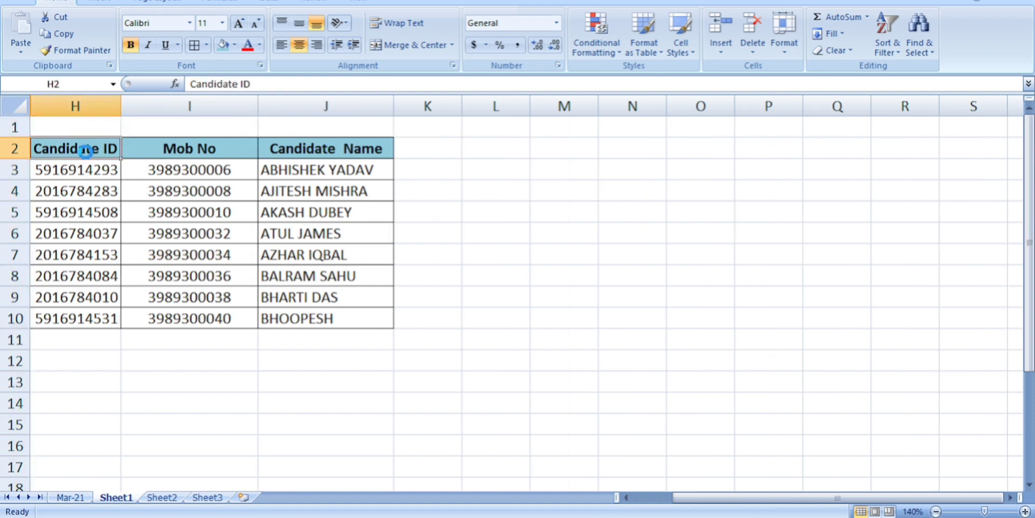
pyautogui.press('Right')
pyautogui.press('Down')
pyautogui.press('Up')
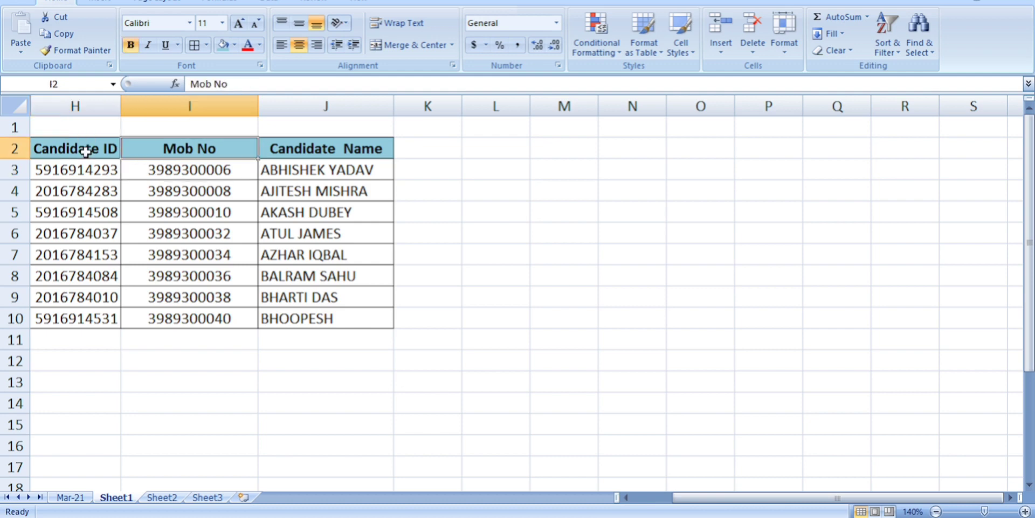
pyautogui.press('Left')
pyautogui.press('Down')
pyautogui.press('Down')
pyautogui.press('Up')
pyautogui.press('Up')
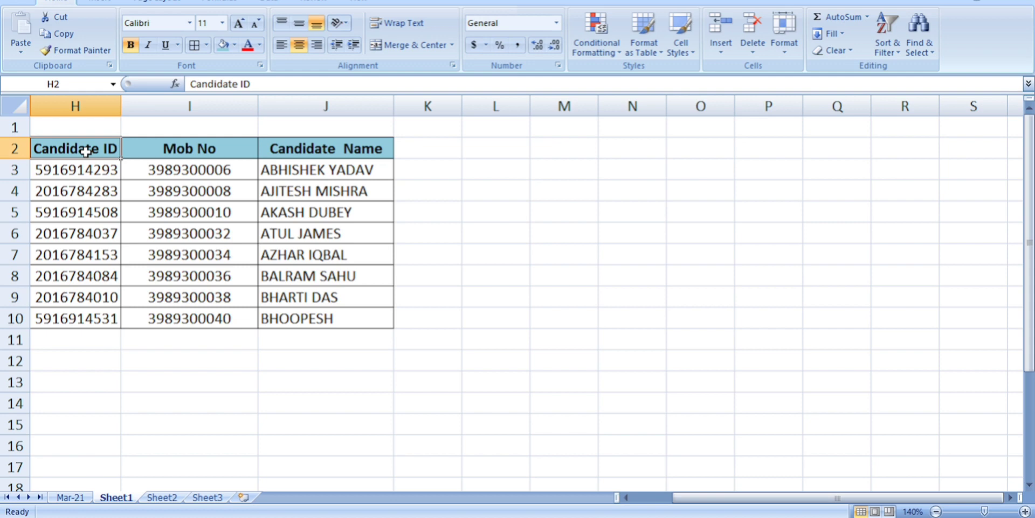
pyautogui.hotkey('shift', 'Right')
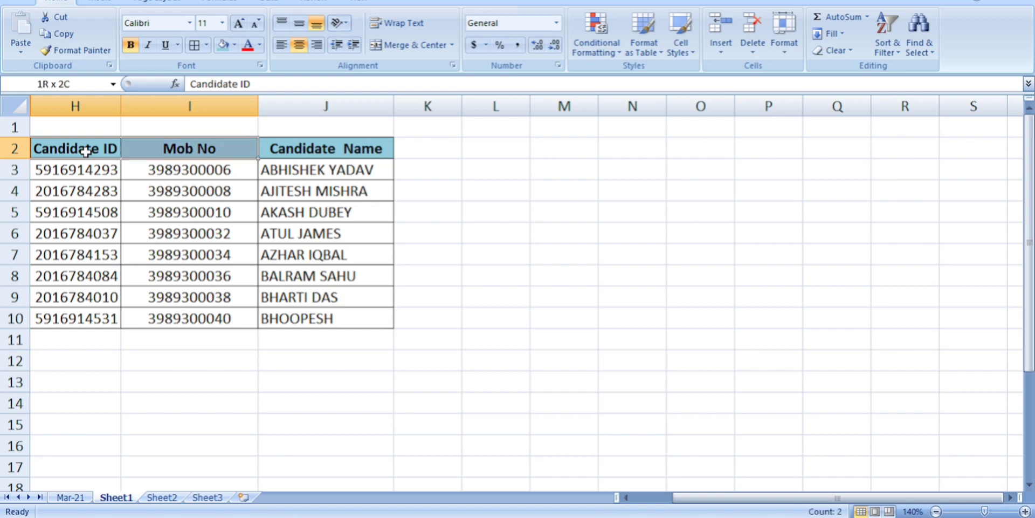
pyautogui.hotkey('ctrl', 'shift', 'Down')
pyautogui.hotkey('shift', 'Right')
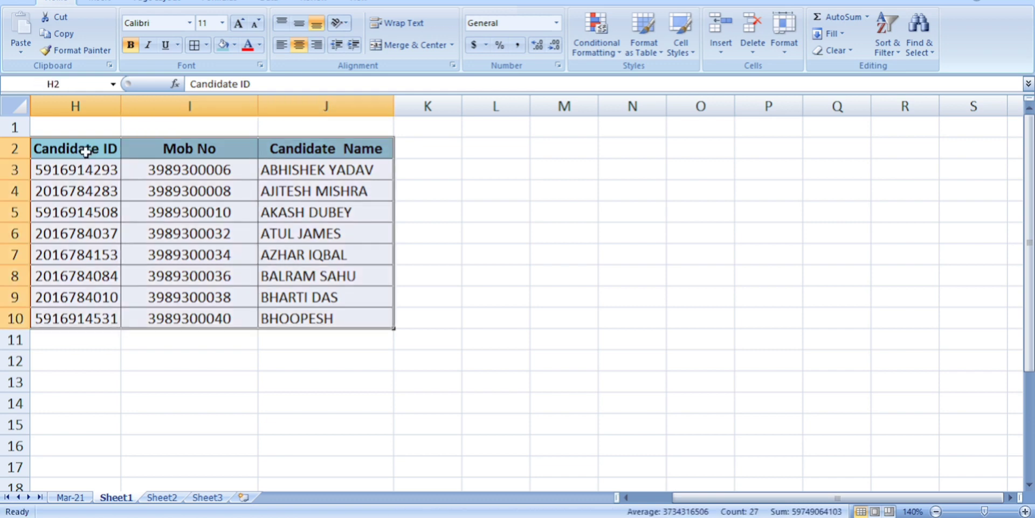
pyautogui.click(86, 152)
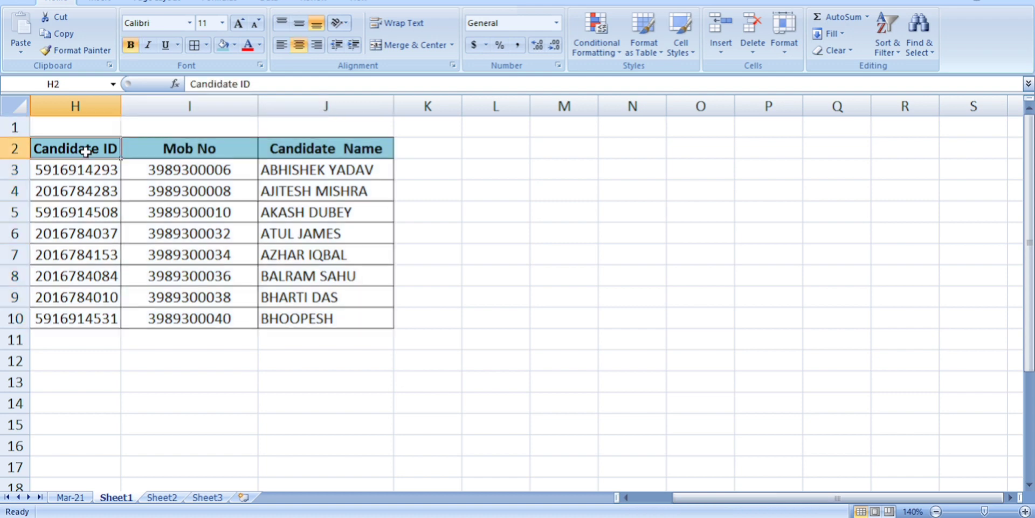
pyautogui.hotkey('shift', 'Right')
pyautogui.hotkey('shift', 'Right')
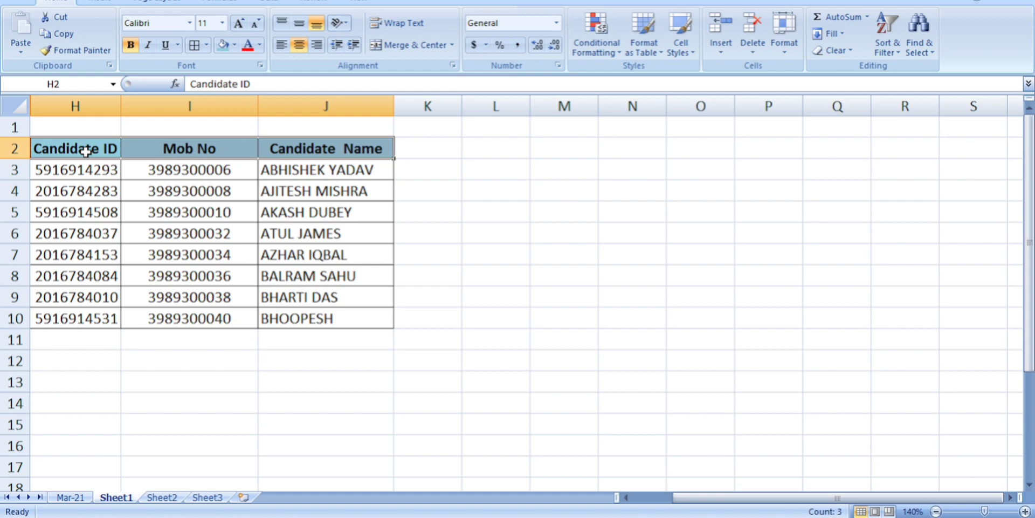
pyautogui.press('Down')
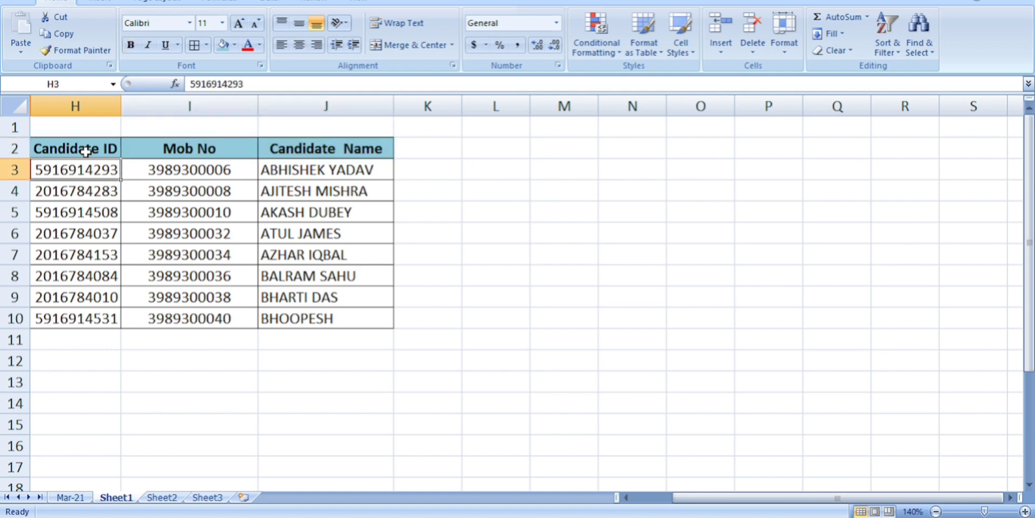